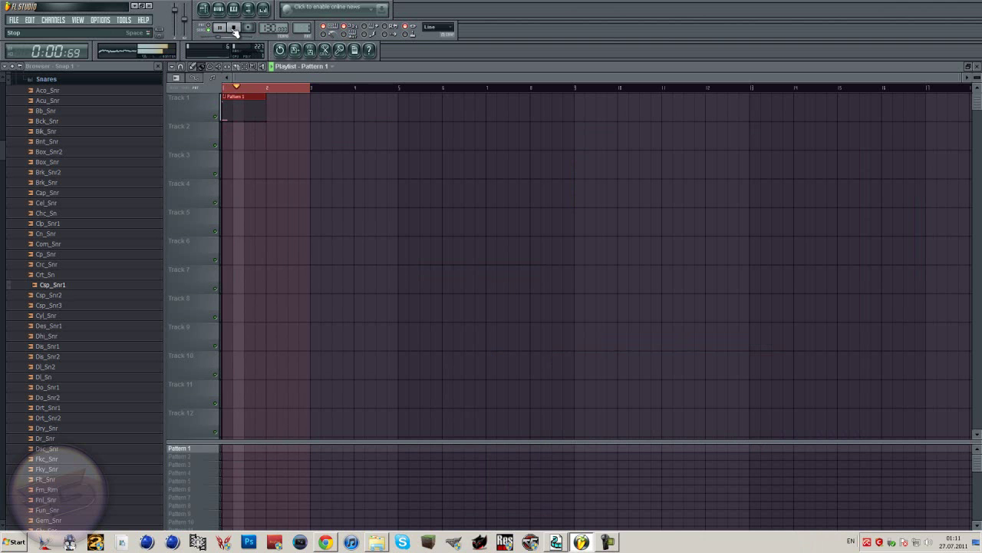
Stop playback and close the playlist window
{"action": "left_click", "coordinate": [235, 28]}
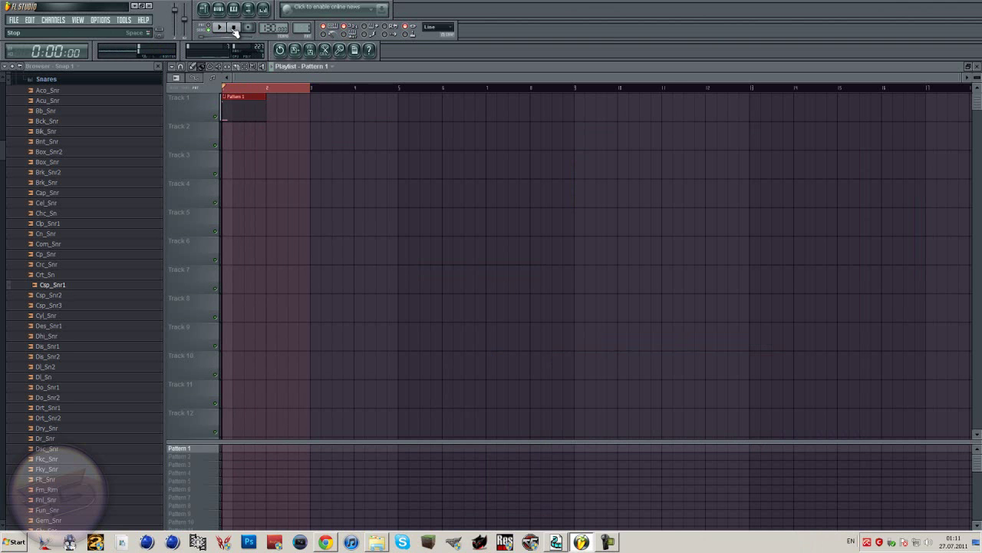
{"action": "left_click", "coordinate": [975, 67]}
{"action": "left_click_drag", "start_coordinate": [407, 138], "coordinate": [360, 131]}
{"action": "left_click", "coordinate": [15, 21]}
{"action": "left_click", "coordinate": [21, 36]}
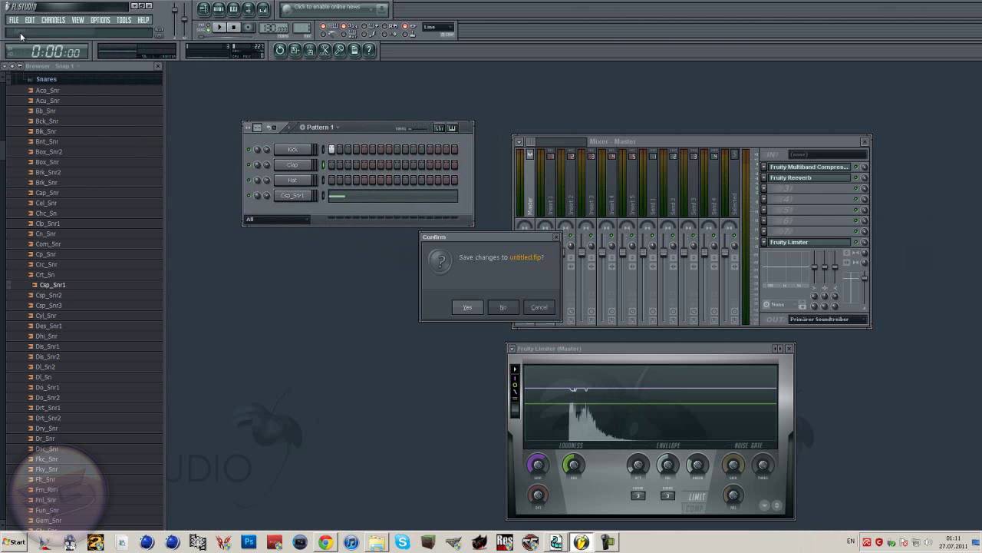
{"action": "left_click", "coordinate": [474, 308]}
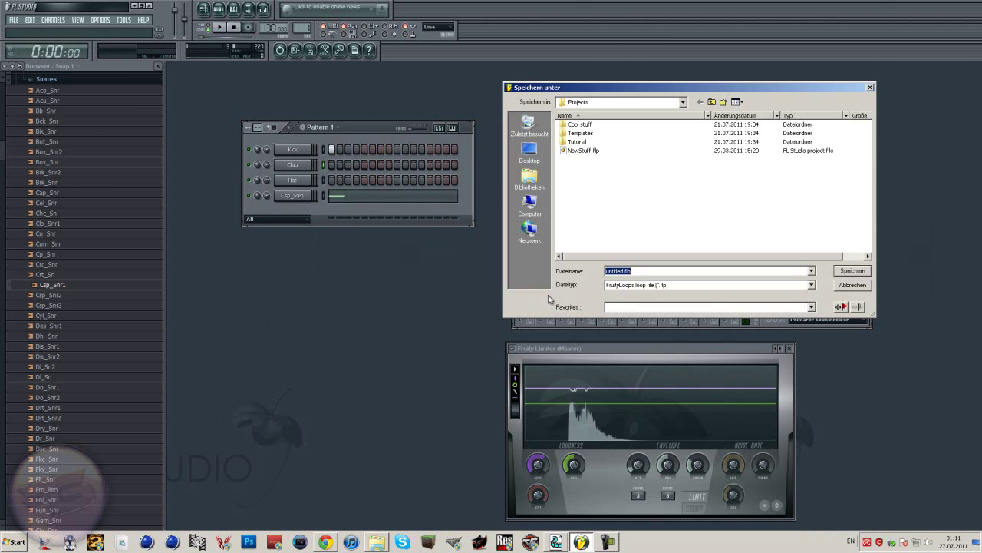
{"action": "left_click", "coordinate": [850, 285]}
Start a new project without saving the changes to untitled.flp
{"action": "left_click", "coordinate": [15, 21]}
{"action": "left_click", "coordinate": [38, 37]}
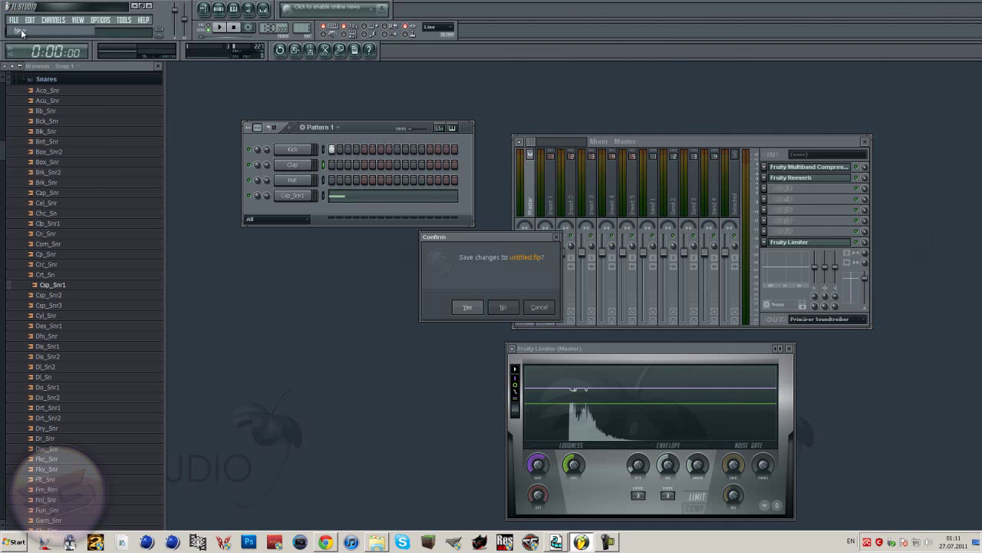
{"action": "left_click", "coordinate": [502, 309]}
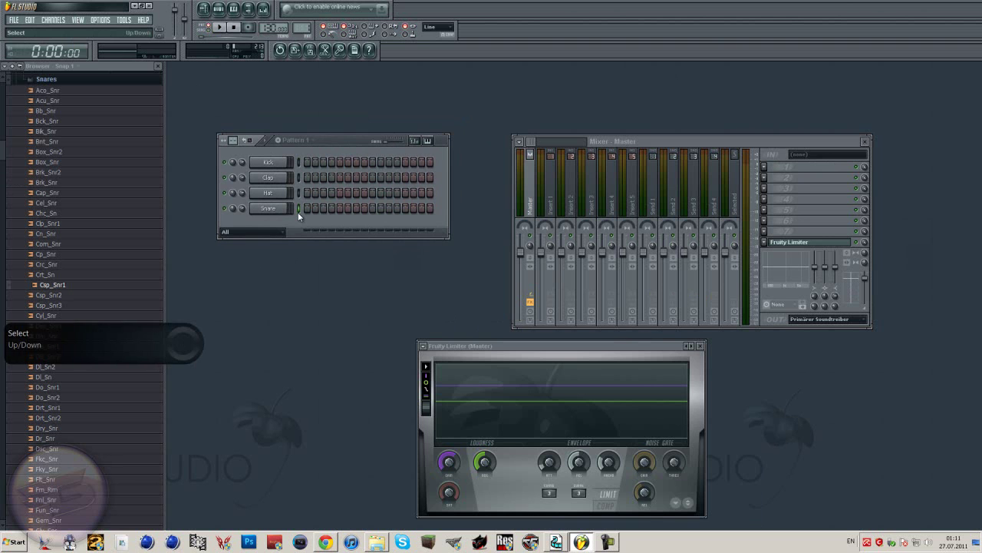
Audition the Snare channel's sound and its low notes in the piano roll
{"action": "key", "text": "n"}
{"action": "key", "text": "n"}
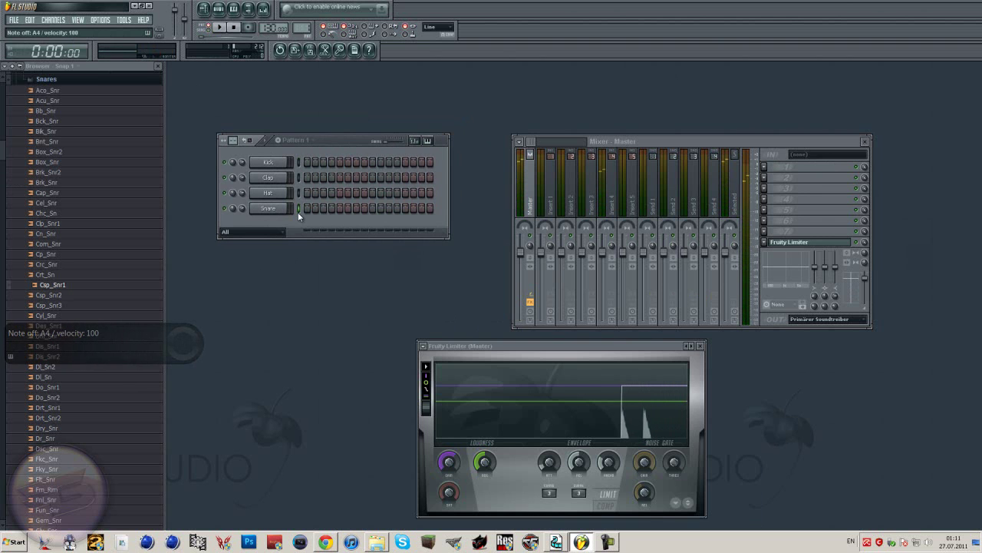
{"action": "right_click", "coordinate": [280, 213]}
{"action": "left_click", "coordinate": [305, 209]}
{"action": "scroll", "coordinate": [256, 312], "scroll_direction": "down", "scroll_amount": 4}
{"action": "left_click", "coordinate": [265, 292]}
{"action": "scroll", "coordinate": [267, 295], "scroll_direction": "down", "scroll_amount": 4}
{"action": "left_click", "coordinate": [265, 287]}
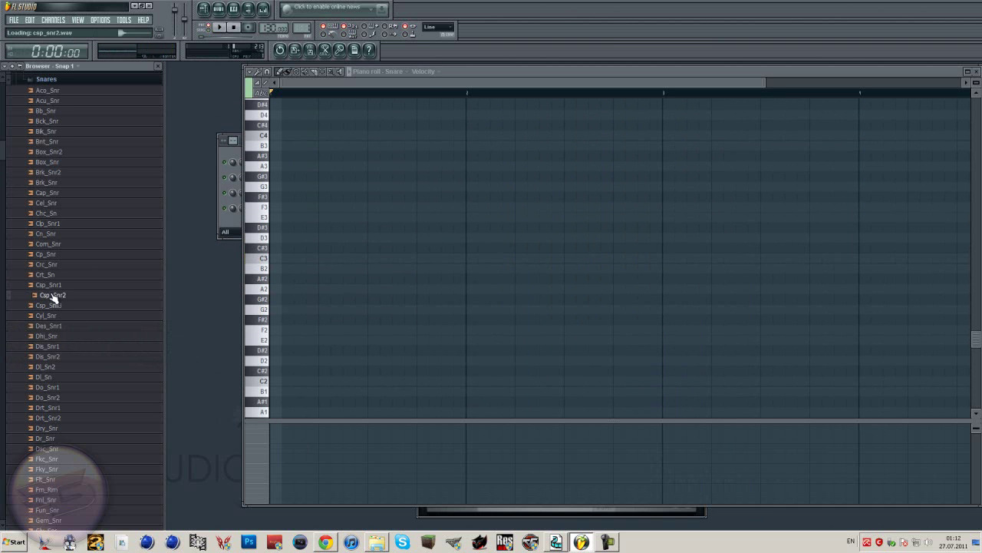
Close the piano roll and load Csp_Snr1 from the Snares folder into the Snare channel
{"action": "scroll", "coordinate": [55, 288], "scroll_direction": "up", "scroll_amount": 2}
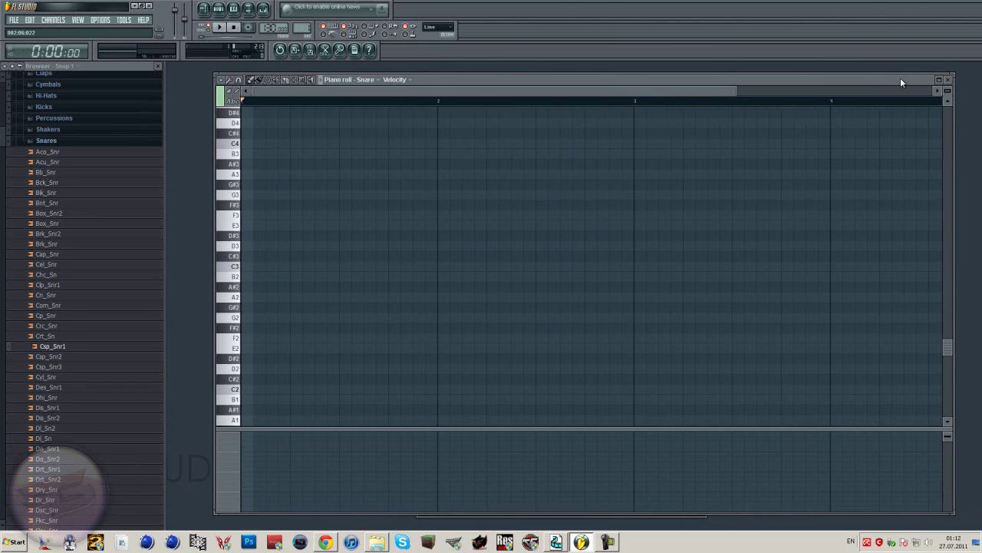
{"action": "left_click", "coordinate": [946, 79]}
{"action": "left_click_drag", "start_coordinate": [74, 347], "coordinate": [296, 214]}
Place an E2 note at the start of the Csp_Snr1 channel's piano roll and close it
{"action": "right_click", "coordinate": [275, 207]}
{"action": "left_click", "coordinate": [302, 205]}
{"action": "right_click", "coordinate": [301, 216]}
{"action": "left_click", "coordinate": [307, 205]}
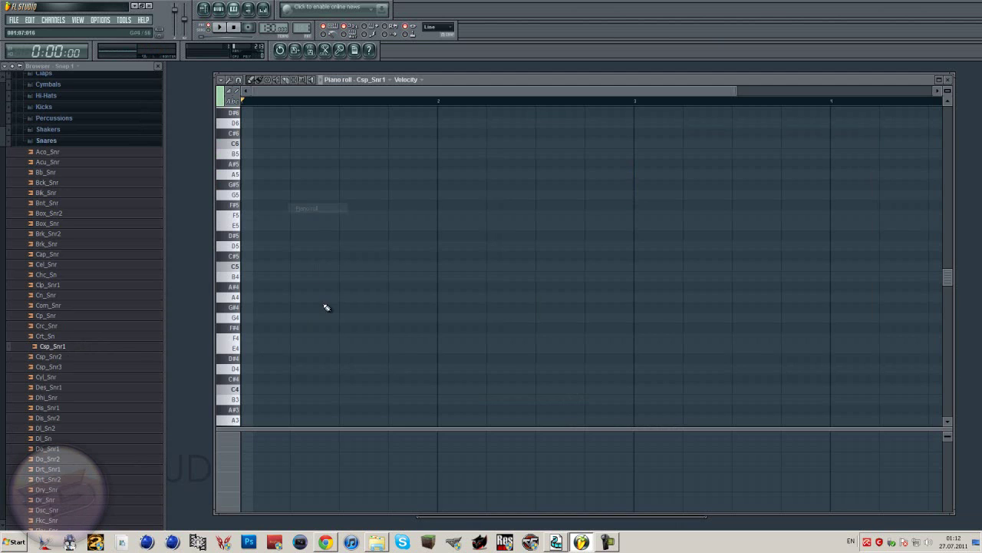
{"action": "scroll", "coordinate": [235, 369], "scroll_direction": "down", "scroll_amount": 8}
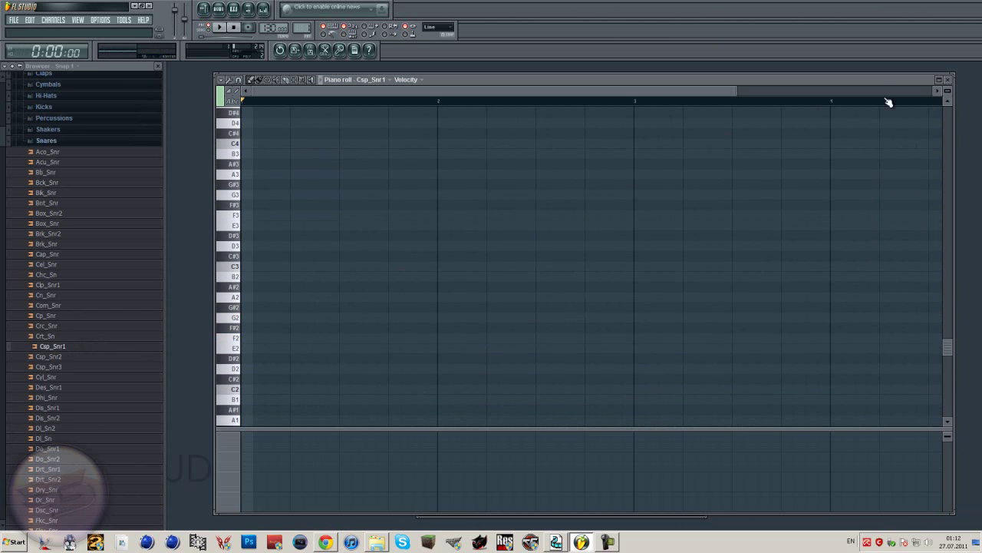
{"action": "left_click", "coordinate": [243, 348]}
{"action": "left_click", "coordinate": [951, 80]}
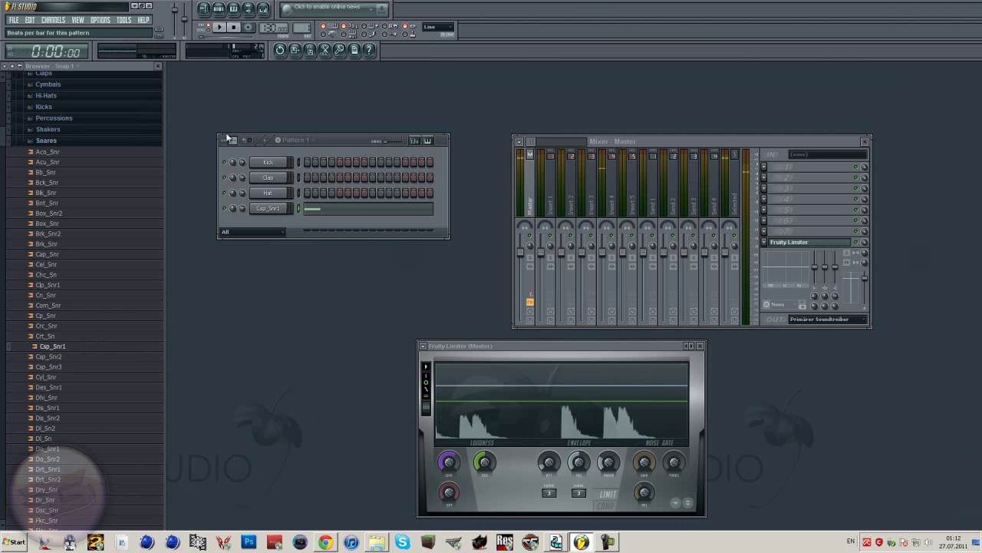
Add a Kick hit on the first step of Pattern 1 and play the pattern
{"action": "left_click", "coordinate": [307, 161]}
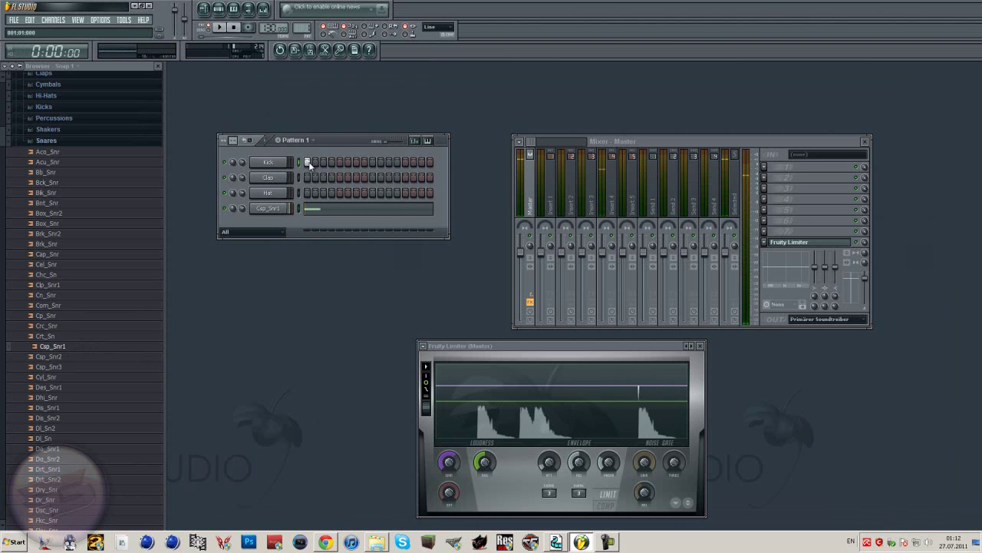
{"action": "left_click", "coordinate": [219, 27]}
{"action": "left_click", "coordinate": [236, 28]}
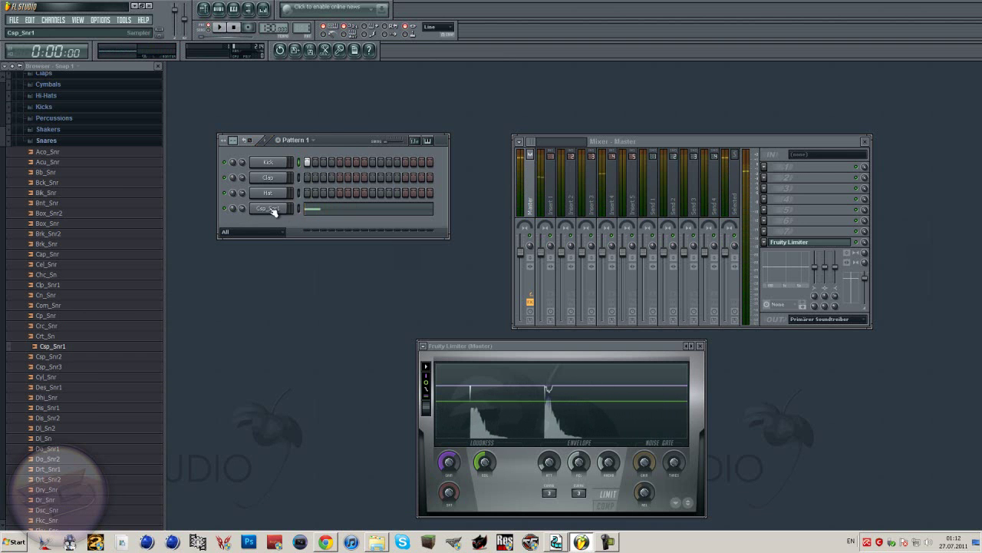
Review the Csp_Snr1 channel's sample settings, including Normalize, and play the pattern
{"action": "left_click", "coordinate": [278, 209]}
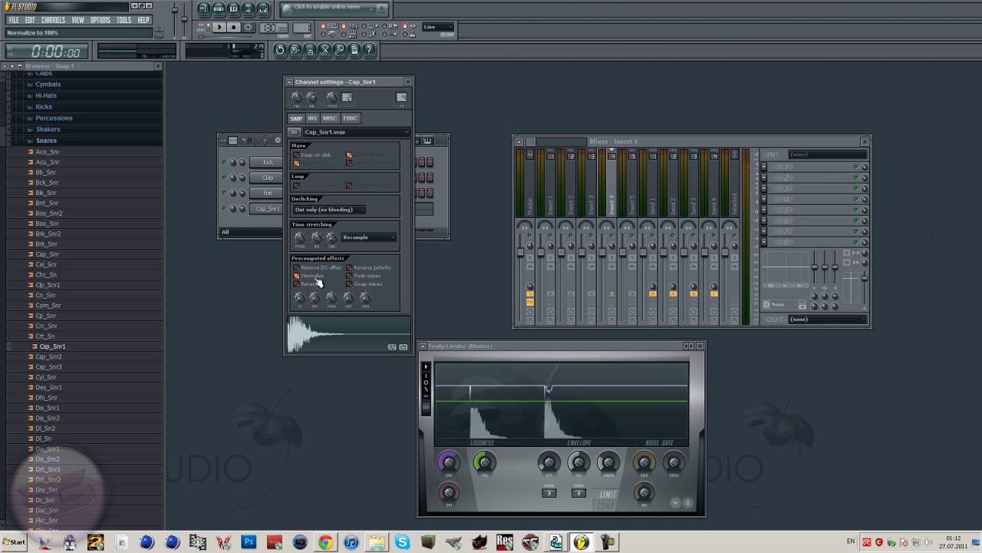
{"action": "left_click", "coordinate": [268, 208]}
{"action": "left_click", "coordinate": [219, 28]}
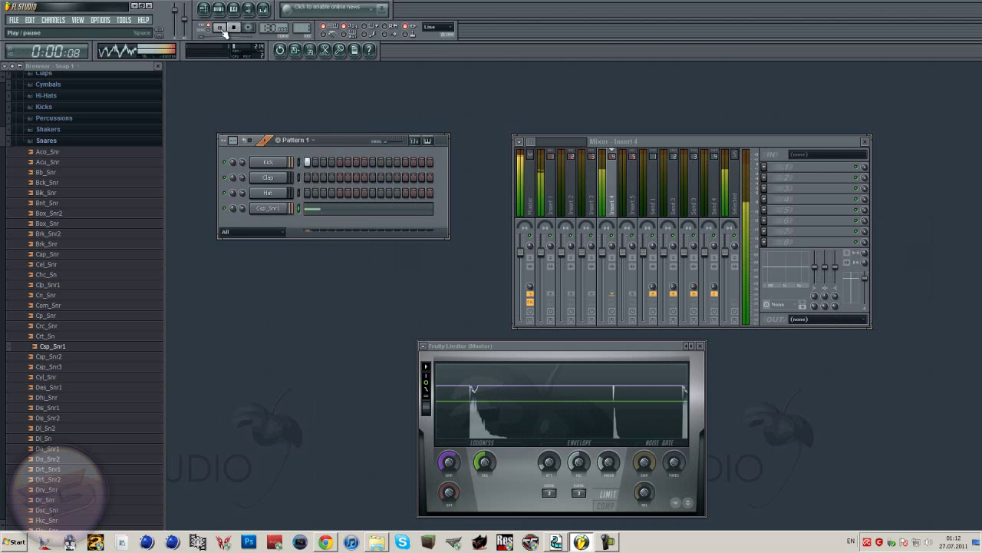
{"action": "key", "text": "space"}
Raise the Csp_Snr1 channel's volume to about 87% and play the pattern
{"action": "left_click", "coordinate": [332, 209]}
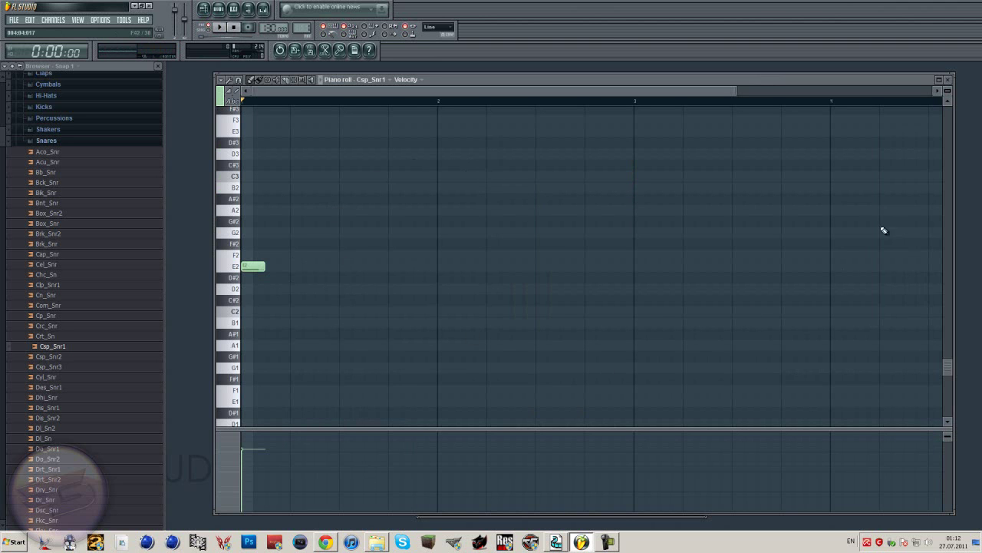
{"action": "left_click", "coordinate": [950, 80]}
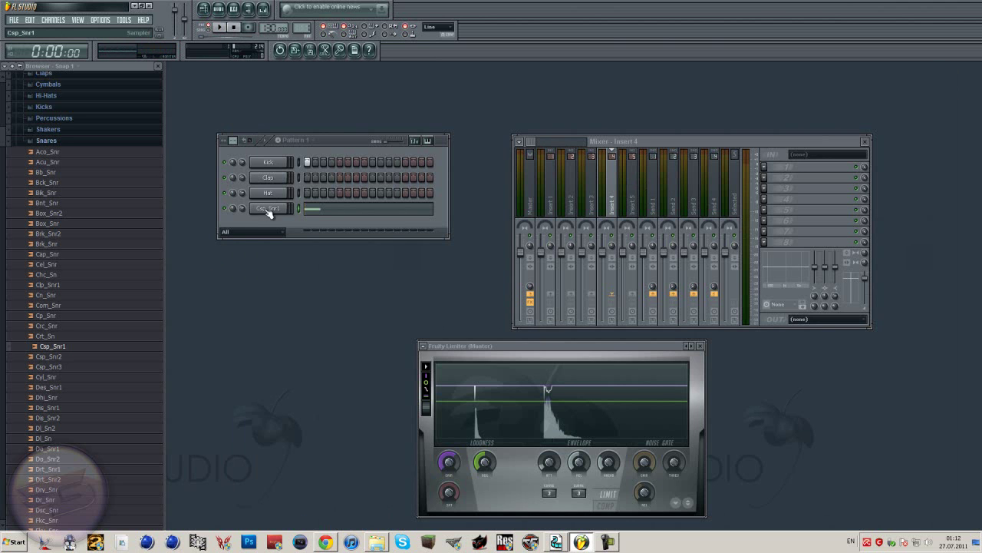
{"action": "left_click_drag", "start_coordinate": [241, 212], "coordinate": [244, 206]}
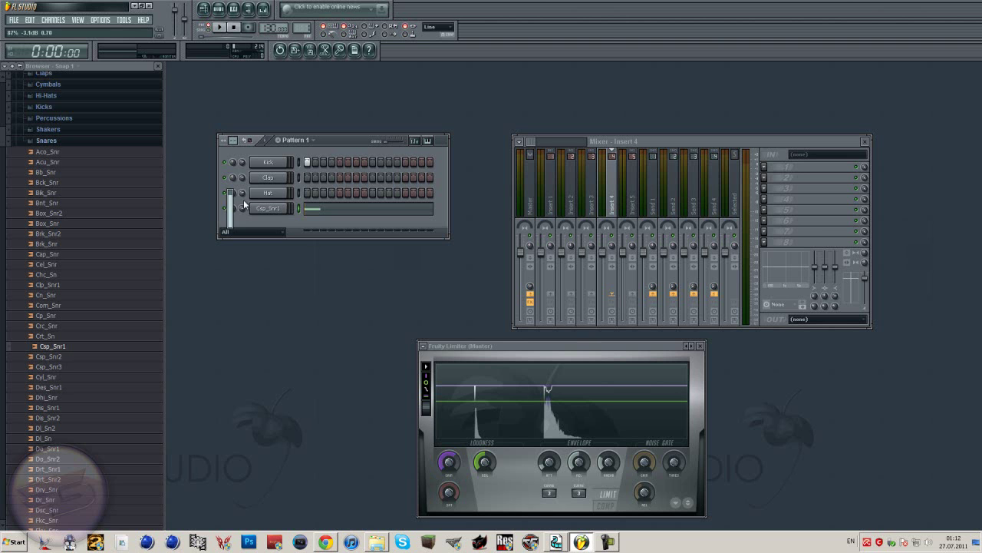
{"action": "left_click", "coordinate": [218, 27]}
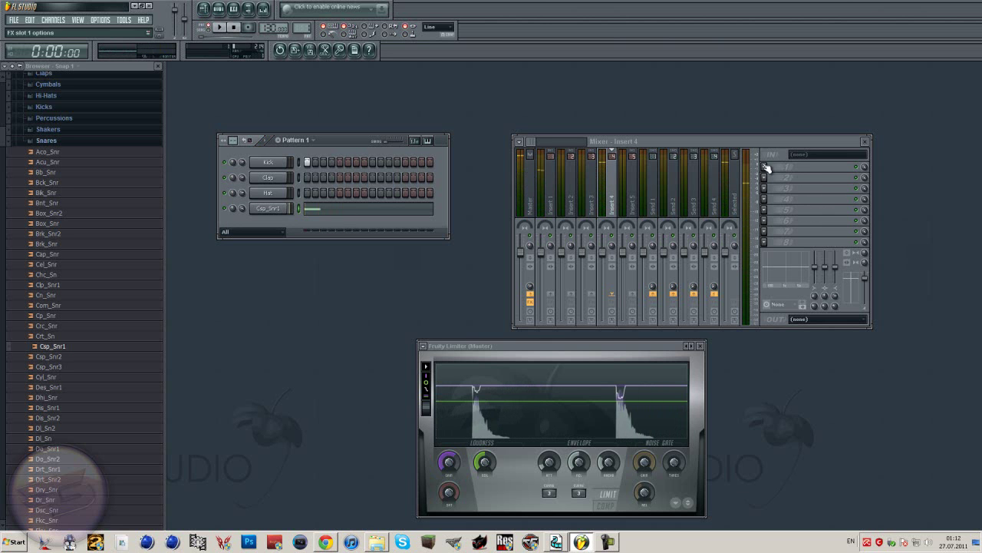
Add Fruity Multiband Compressor to the first effect slot of the Master track and apply its Bass boost preset
{"action": "left_click", "coordinate": [495, 180]}
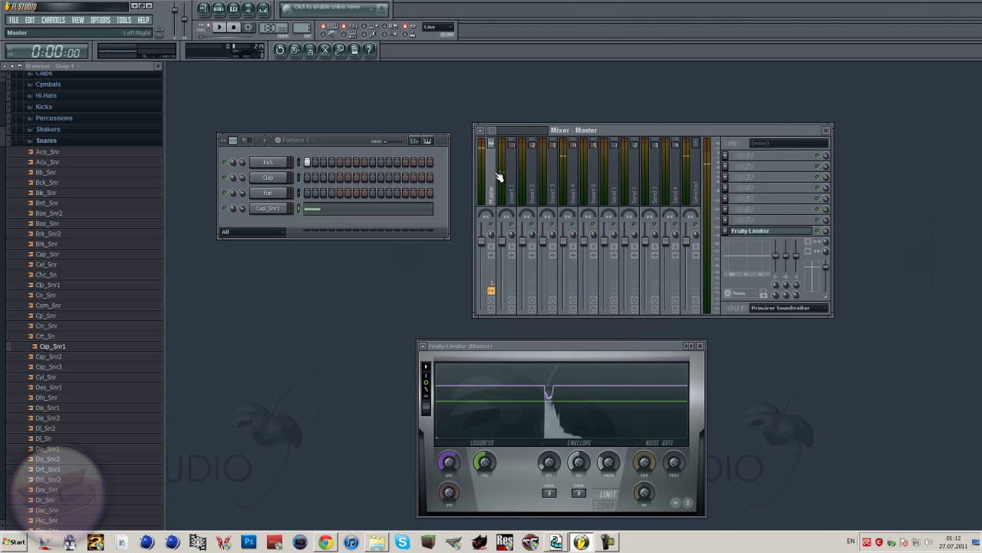
{"action": "left_click", "coordinate": [722, 156]}
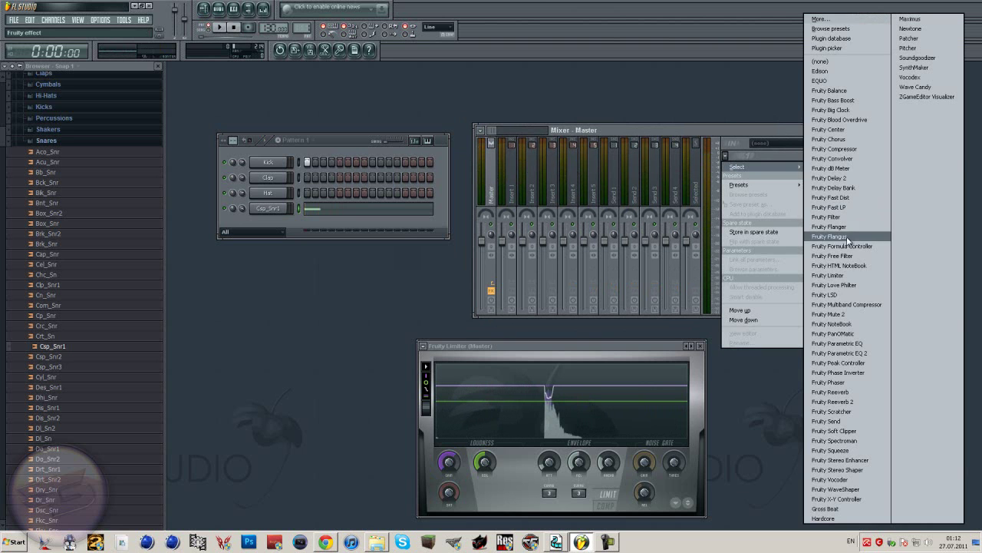
{"action": "left_click", "coordinate": [838, 305]}
{"action": "left_click_drag", "start_coordinate": [454, 133], "coordinate": [560, 135]}
{"action": "left_click", "coordinate": [589, 133]}
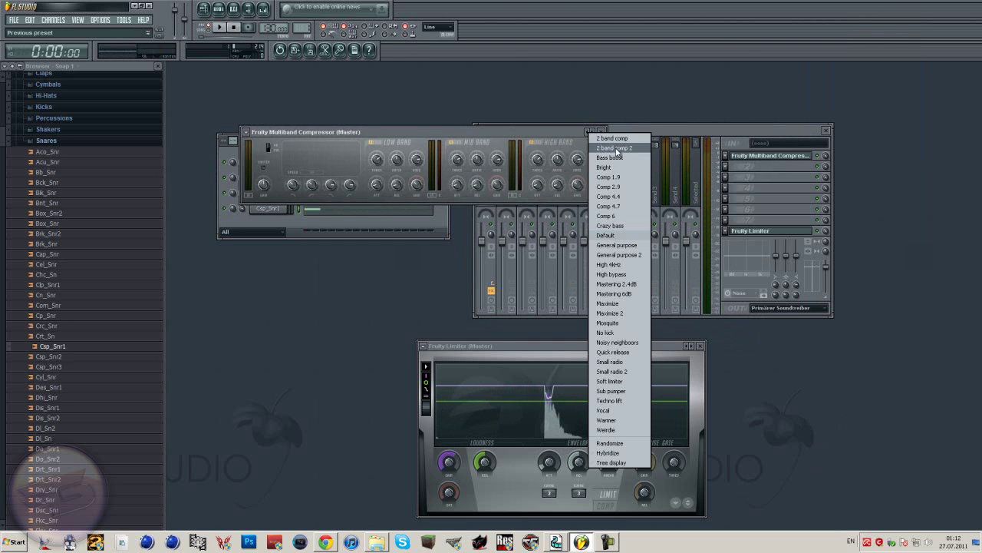
{"action": "left_click", "coordinate": [612, 158]}
Play the pattern with the multiband compressor applied and close the compressor window
{"action": "left_click", "coordinate": [221, 29]}
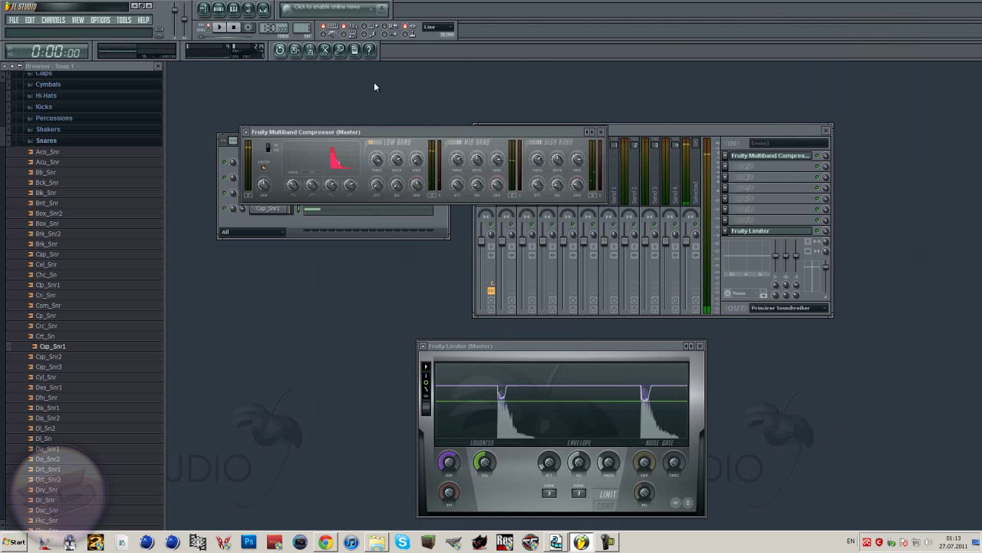
{"action": "left_click", "coordinate": [226, 28]}
{"action": "left_click", "coordinate": [228, 29]}
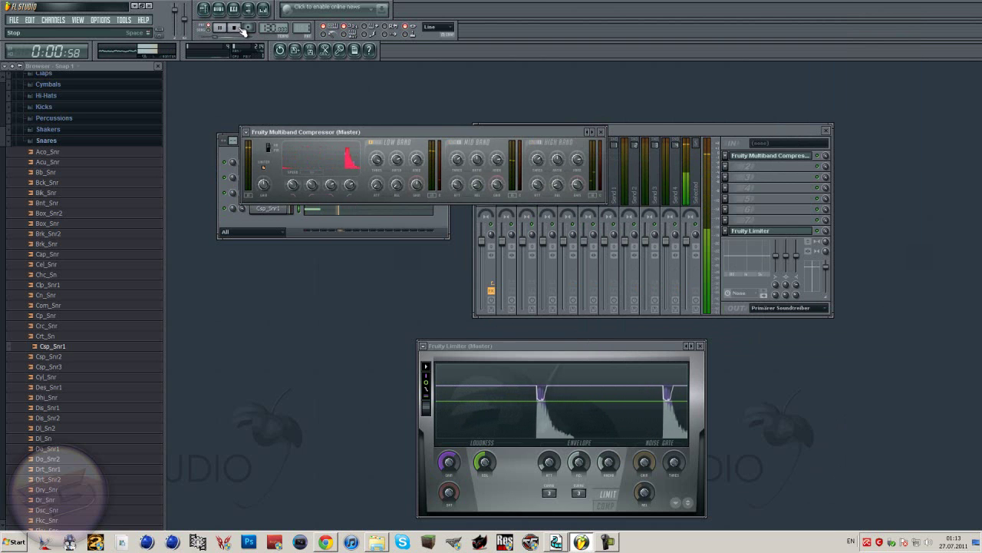
{"action": "left_click", "coordinate": [603, 132]}
Add Fruity Reeverb to the second Master effect slot with the Late reflection preset, and play the pattern
{"action": "left_click", "coordinate": [726, 166]}
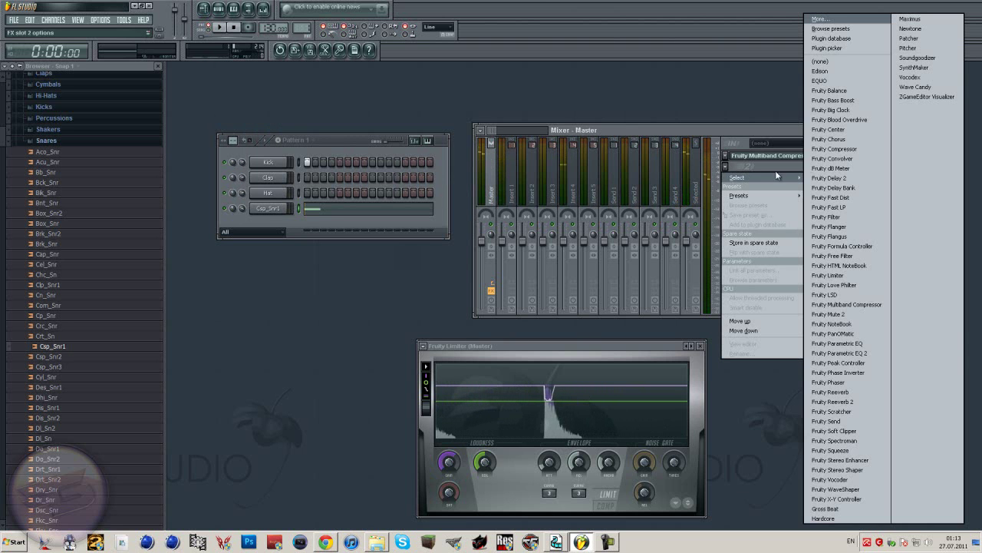
{"action": "left_click", "coordinate": [843, 393]}
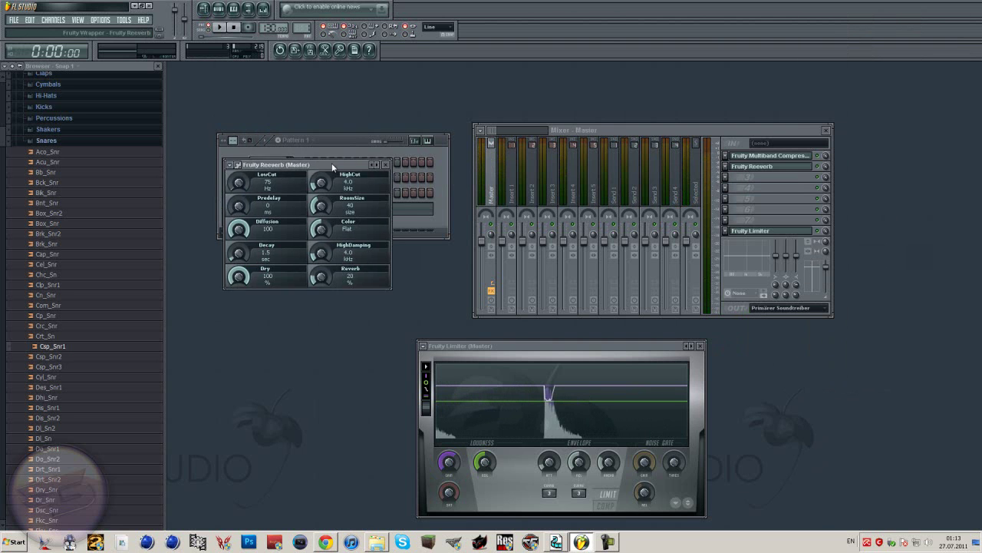
{"action": "left_click", "coordinate": [378, 166]}
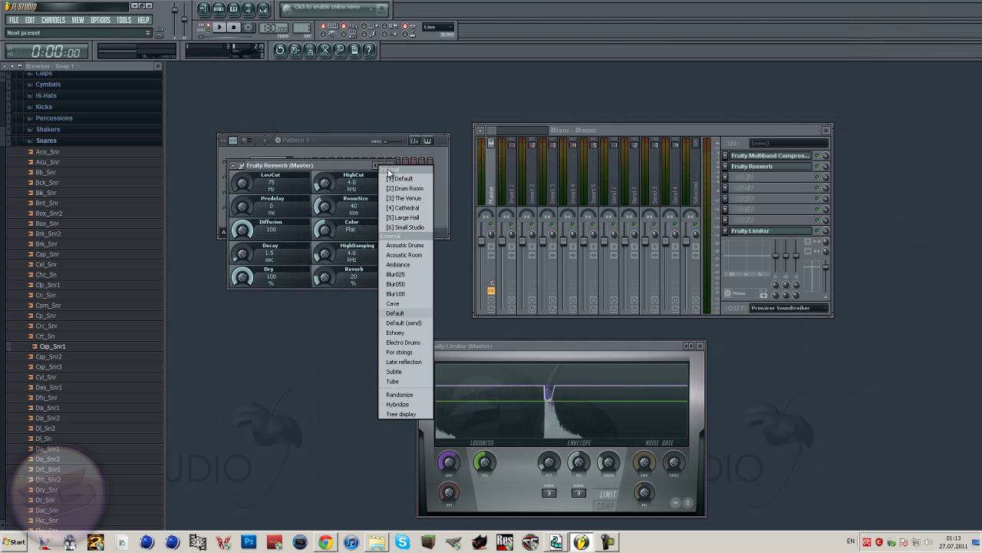
{"action": "left_click", "coordinate": [392, 362]}
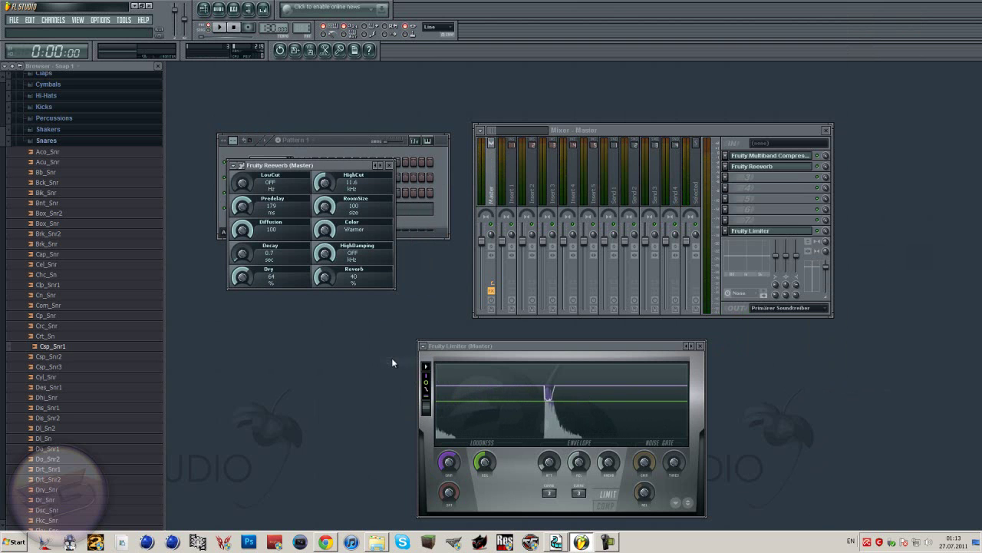
{"action": "left_click", "coordinate": [389, 165]}
{"action": "left_click", "coordinate": [221, 28]}
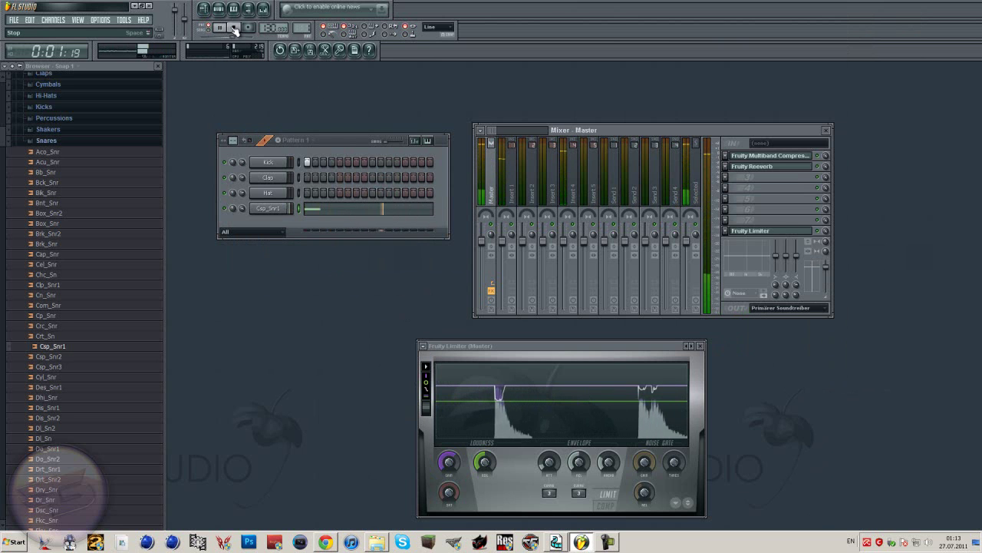
{"action": "left_click", "coordinate": [234, 29]}
Reopen the Master's Fruity Reeverb, set Dry to 100% and play the pattern
{"action": "left_click", "coordinate": [748, 166]}
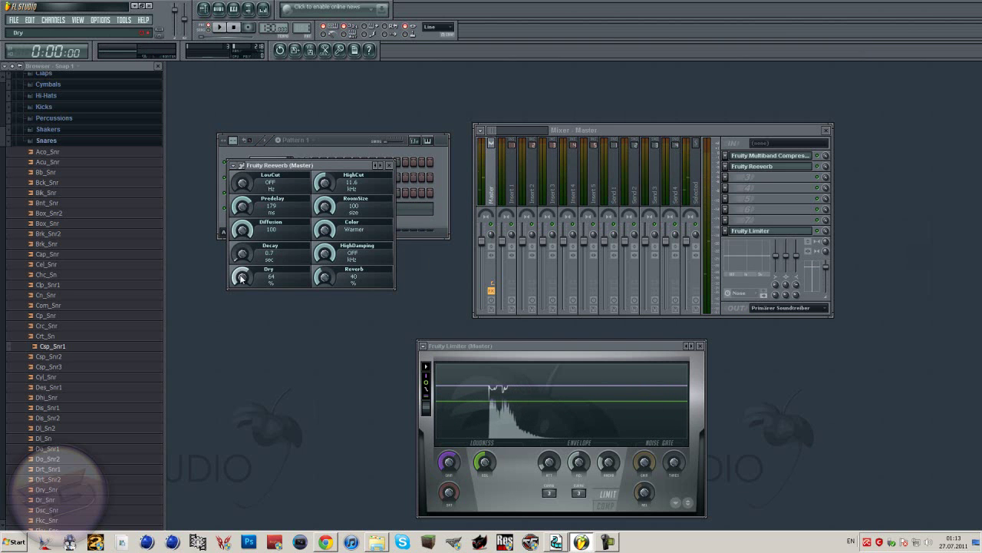
{"action": "left_click_drag", "start_coordinate": [237, 282], "coordinate": [234, 239]}
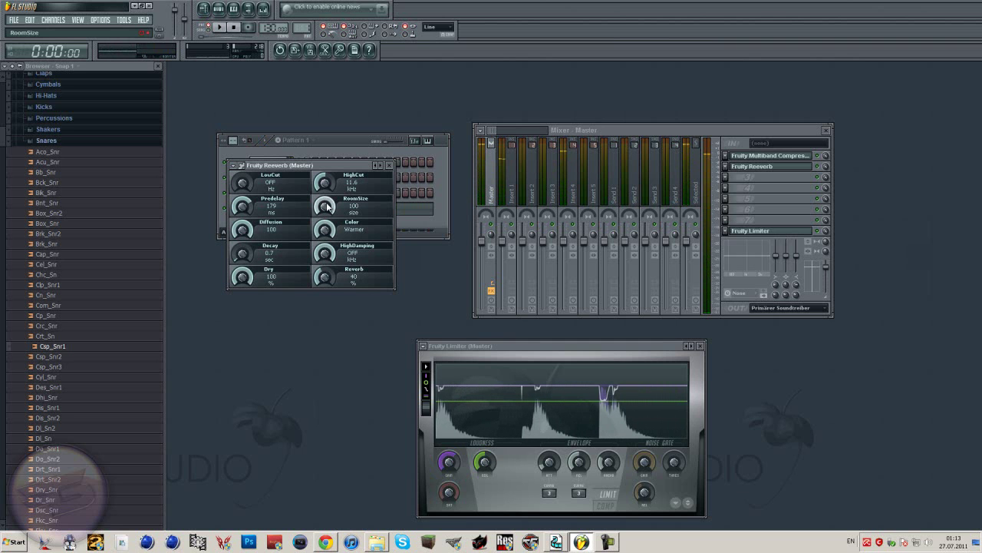
{"action": "key", "text": "space"}
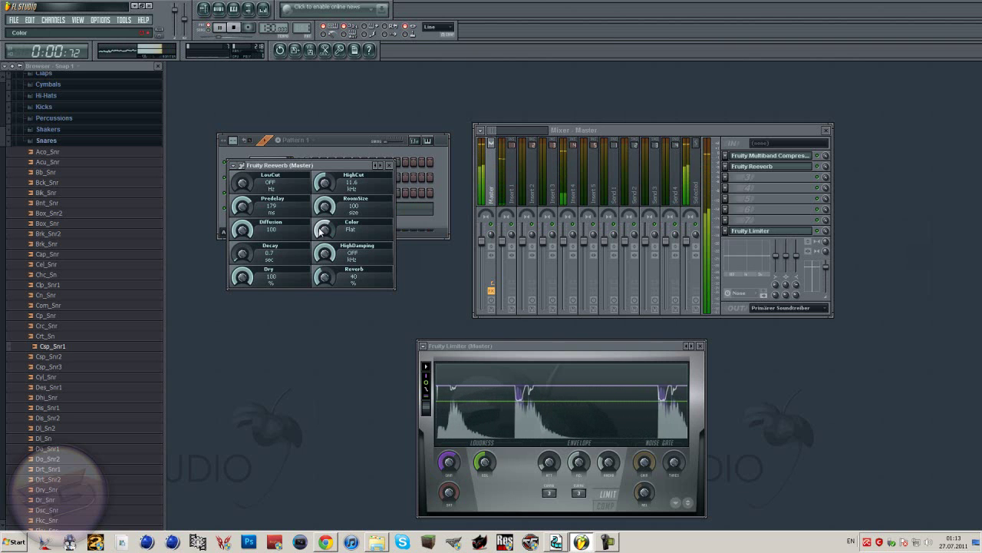
Set the Reeverb's RoomSize to 67 and its Color to Warm while listening to the pattern
{"action": "left_click_drag", "start_coordinate": [324, 205], "coordinate": [320, 221]}
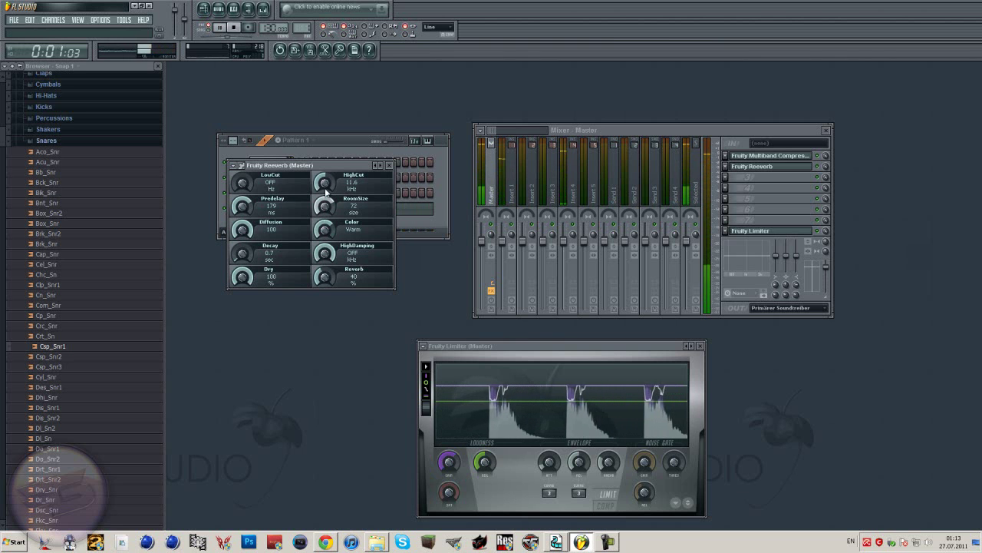
{"action": "left_click_drag", "start_coordinate": [323, 206], "coordinate": [319, 213]}
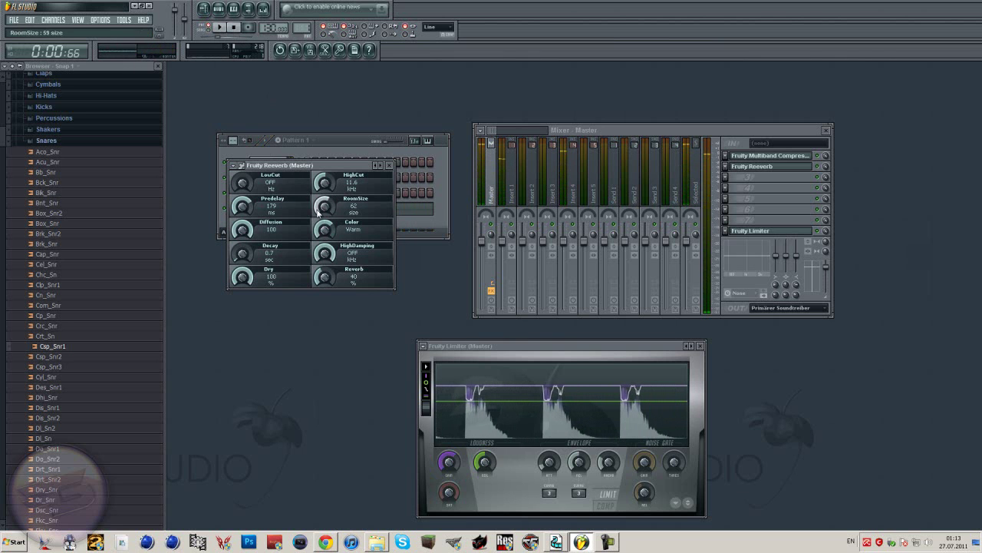
{"action": "left_click", "coordinate": [221, 29]}
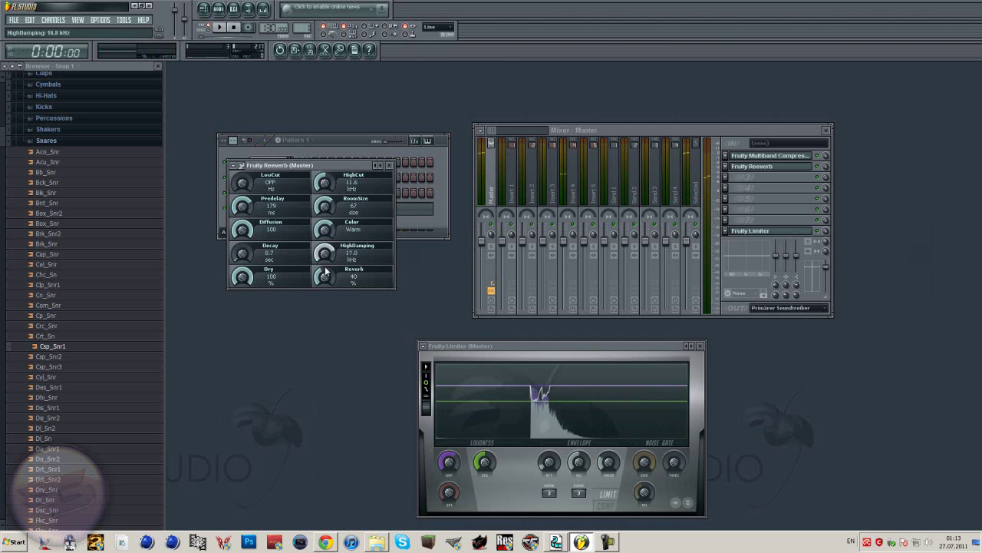
Try turning the Reeverb's HighDamping off and setting Reverb to 17% and 69% while listening to the pattern
{"action": "left_click_drag", "start_coordinate": [323, 253], "coordinate": [323, 244]}
{"action": "left_click_drag", "start_coordinate": [322, 285], "coordinate": [323, 289]}
{"action": "key", "text": "space"}
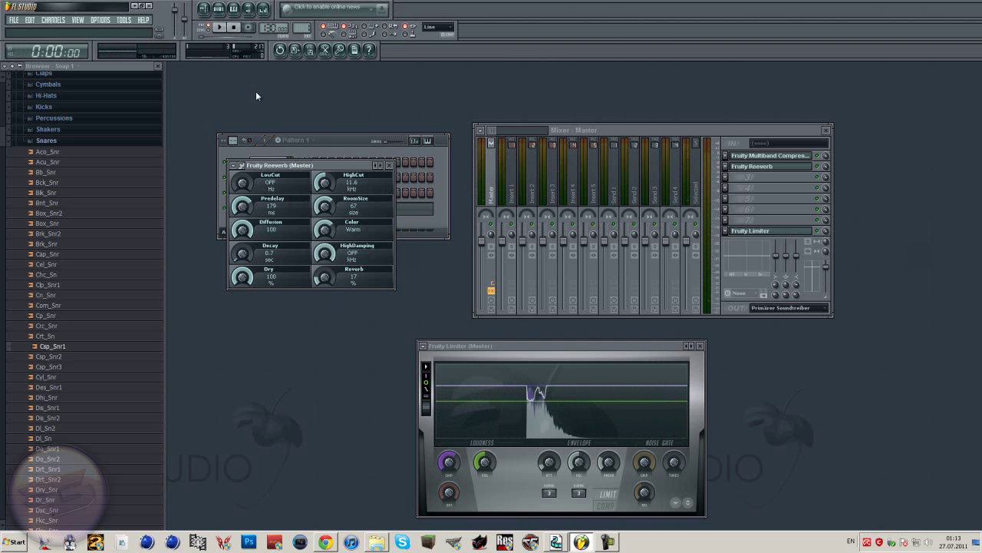
{"action": "left_click_drag", "start_coordinate": [324, 281], "coordinate": [329, 268]}
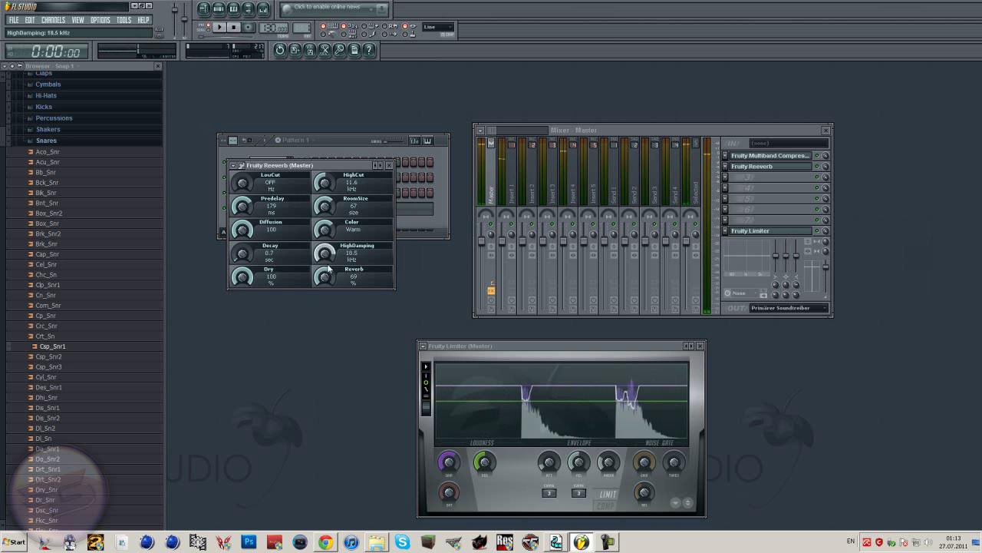
Reload the Late reflection preset in the Master's Fruity Reeverb and play the pattern
{"action": "left_click", "coordinate": [376, 165]}
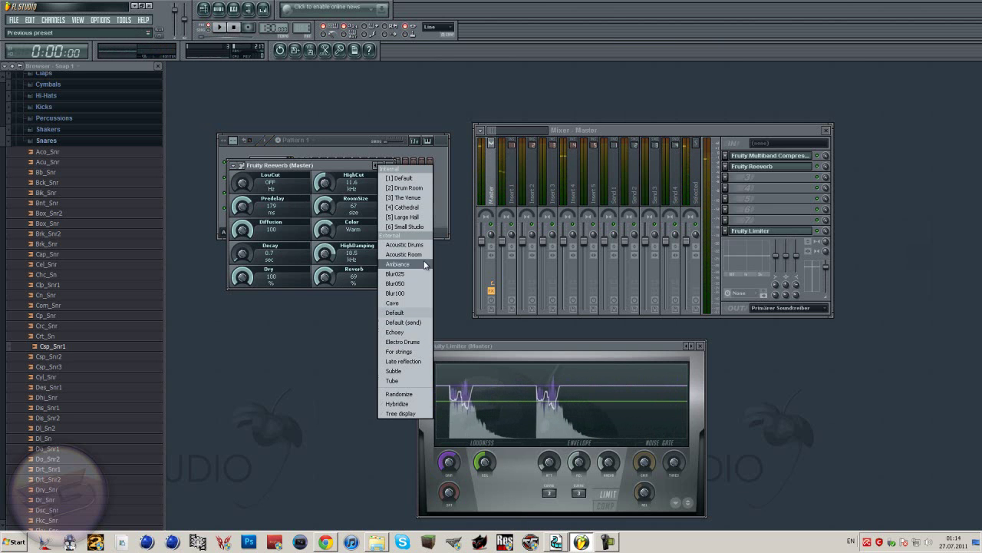
{"action": "left_click", "coordinate": [425, 362]}
{"action": "key", "text": "space"}
{"action": "left_click", "coordinate": [234, 27]}
{"action": "left_click_drag", "start_coordinate": [354, 140], "coordinate": [467, 157]}
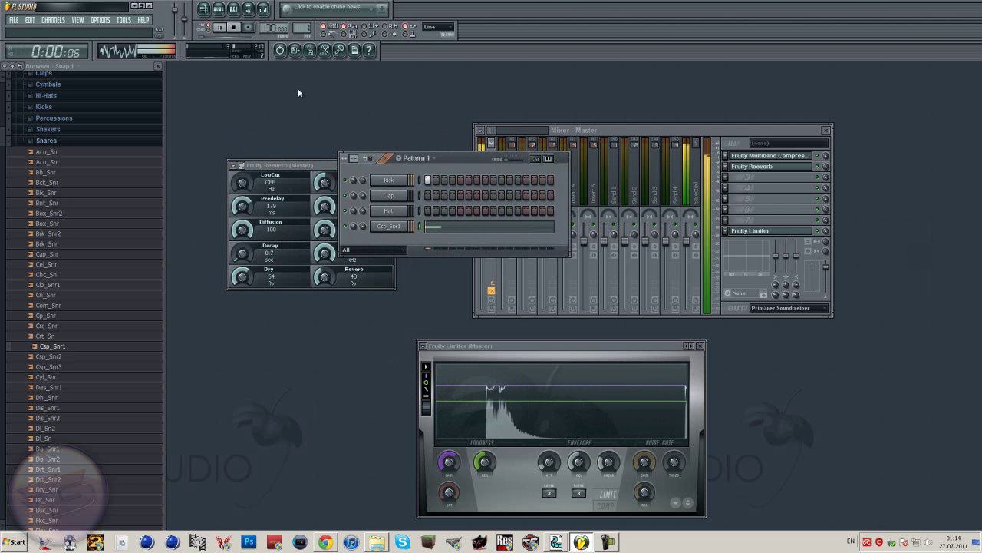
{"action": "key", "text": "space"}
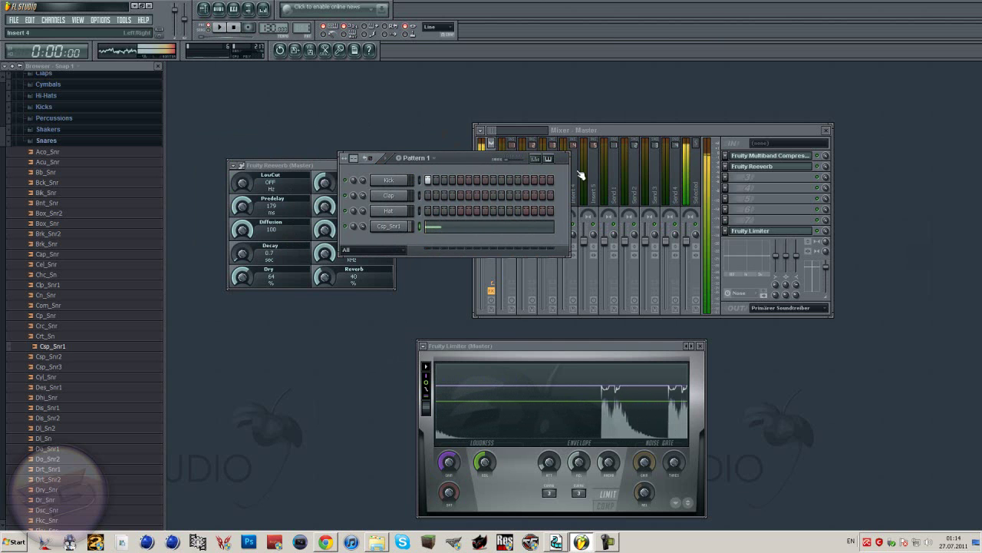
Toggle the Master's Fruity Reeverb during playback to compare the pattern with and without reverb
{"action": "left_click", "coordinate": [819, 171]}
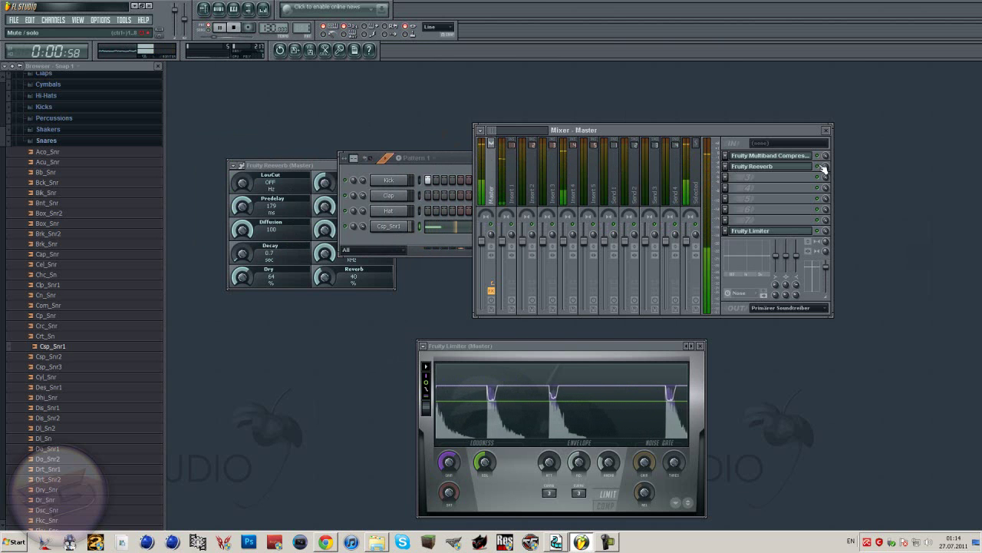
{"action": "left_click_drag", "start_coordinate": [417, 158], "coordinate": [290, 161]}
{"action": "left_click", "coordinate": [234, 27]}
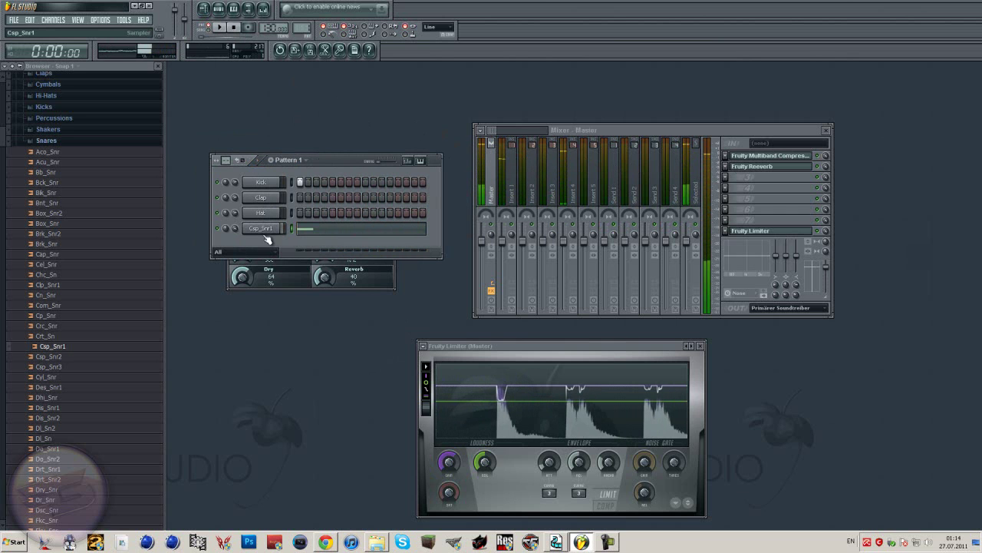
Move the Csp_Snr1 note down to C2 in its piano roll and play the pattern
{"action": "left_click", "coordinate": [320, 234]}
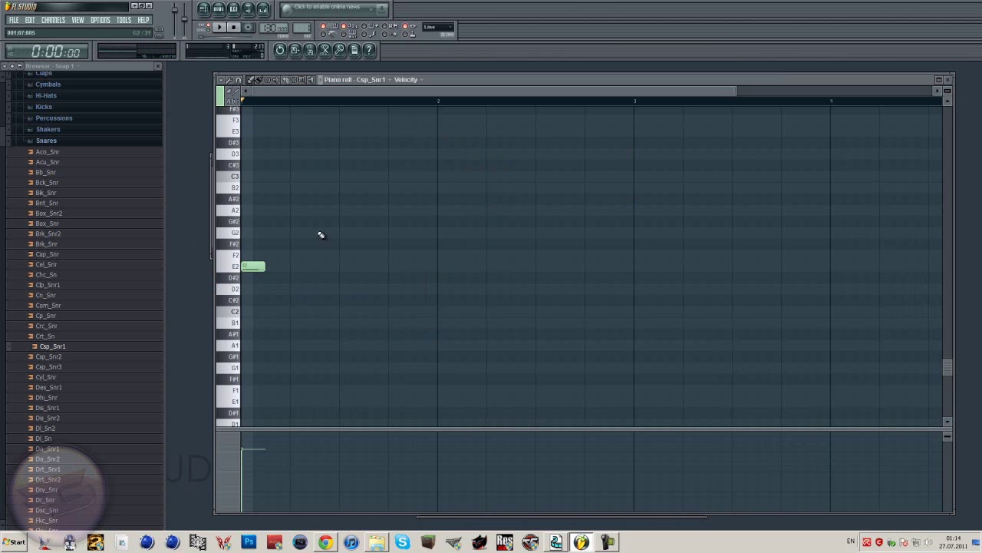
{"action": "left_click", "coordinate": [244, 310]}
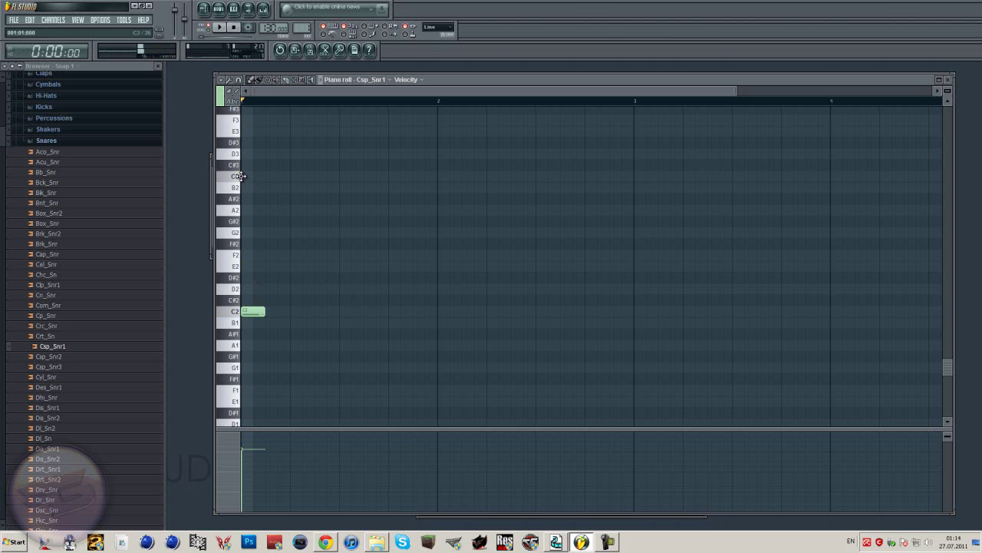
{"action": "left_click", "coordinate": [948, 80]}
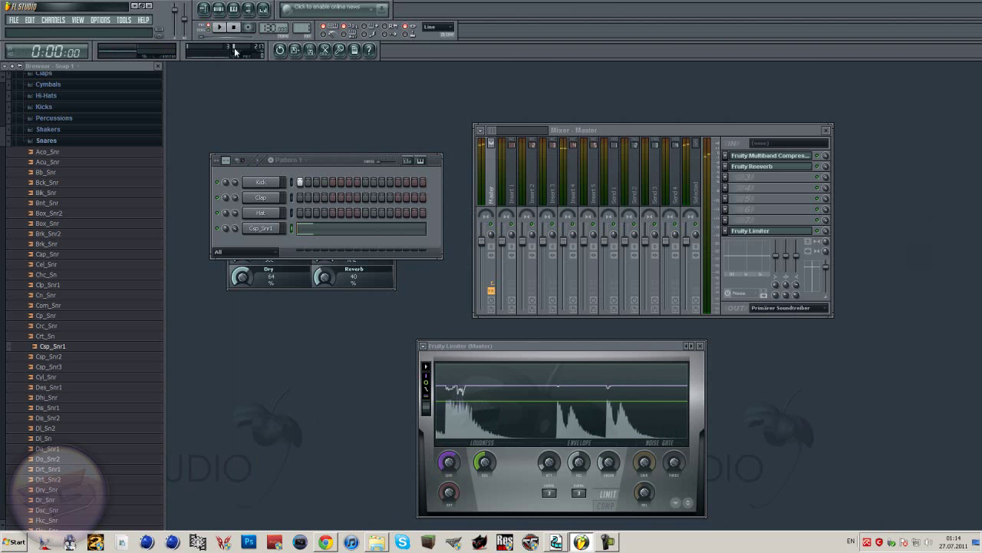
{"action": "left_click", "coordinate": [219, 26]}
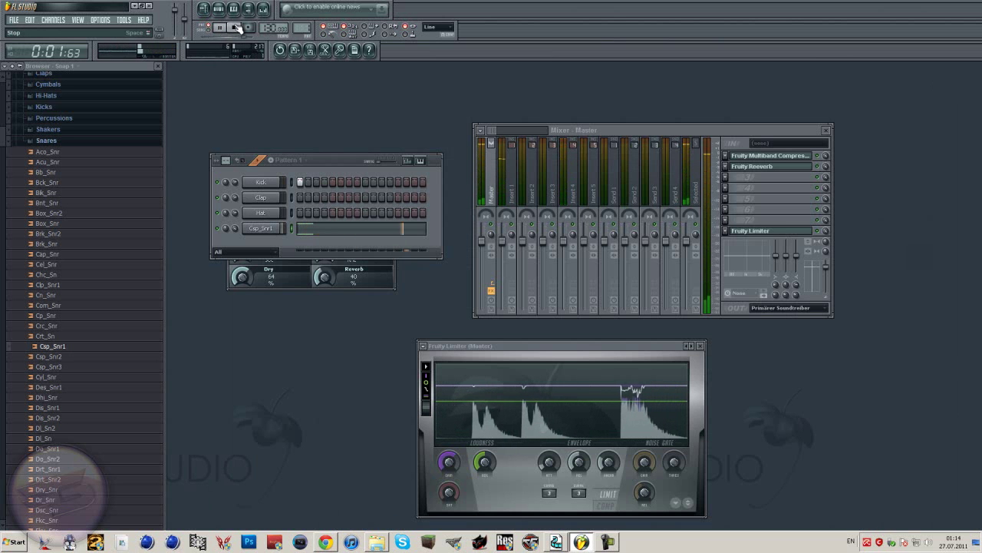
{"action": "left_click", "coordinate": [237, 27]}
Add a Clap hit on the pattern's first step and play the layered sound
{"action": "left_click", "coordinate": [219, 26]}
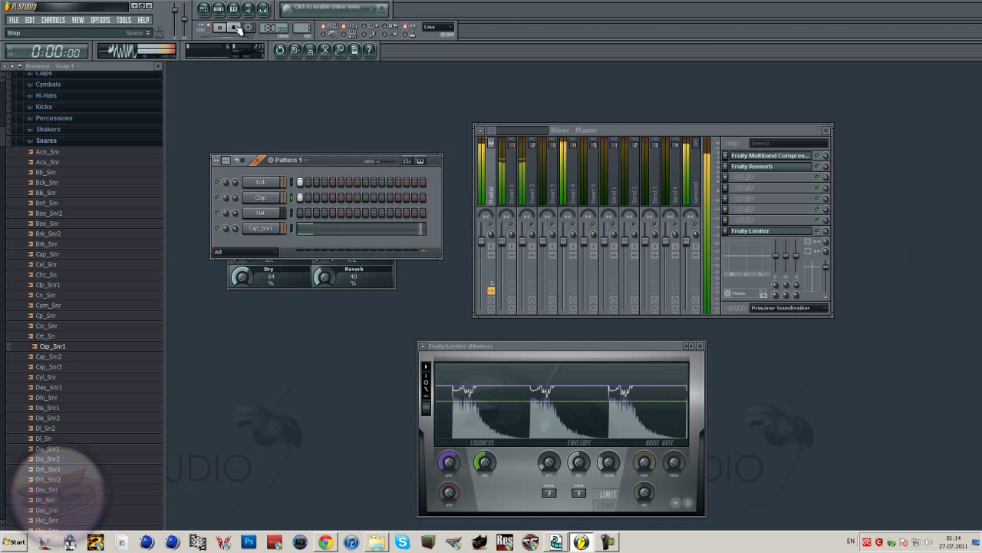
{"action": "left_click", "coordinate": [237, 28]}
{"action": "left_click_drag", "start_coordinate": [339, 167], "coordinate": [350, 149]}
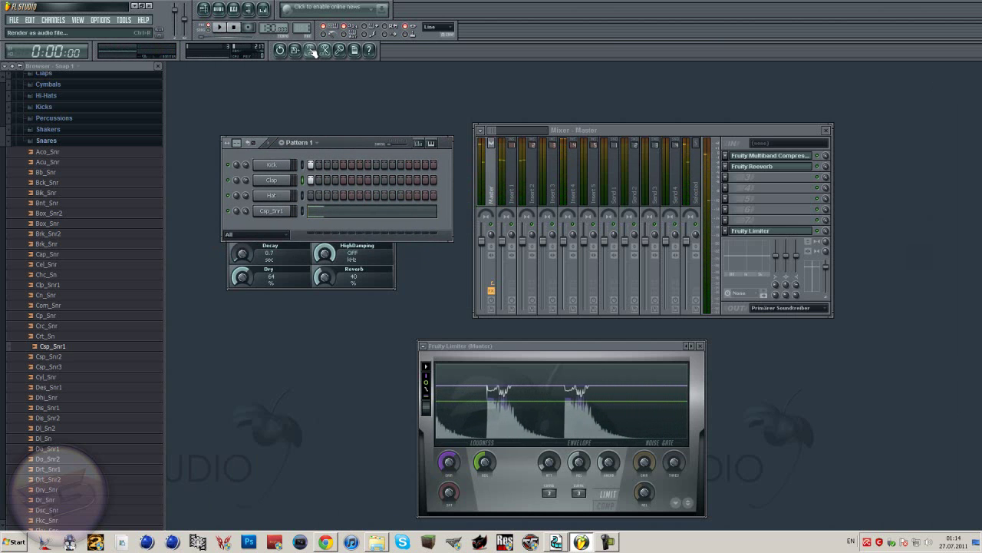
Place Pattern 1 at bar 1 of Track 1 in the playlist and play it in song mode
{"action": "left_click", "coordinate": [205, 9]}
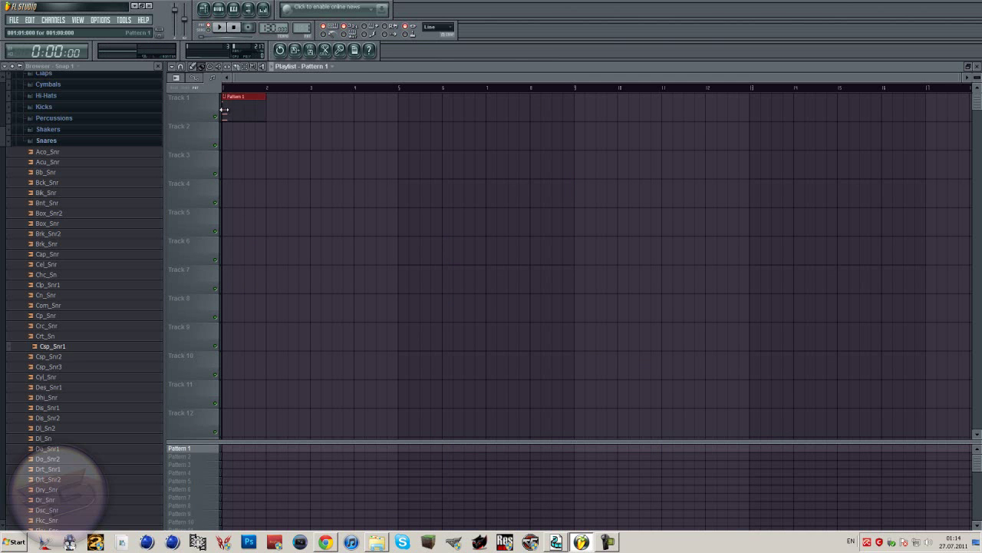
{"action": "left_click", "coordinate": [209, 30]}
{"action": "left_click", "coordinate": [221, 29]}
{"action": "left_click", "coordinate": [235, 29]}
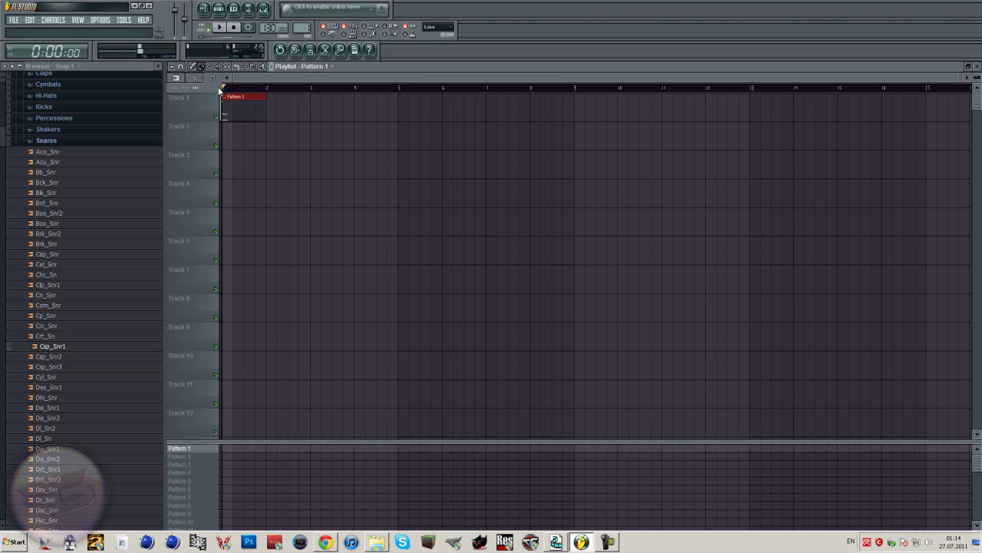
Select the first two bars of the playlist and start exporting them as an MP3 file
{"action": "left_click_drag", "start_coordinate": [225, 90], "coordinate": [230, 90]}
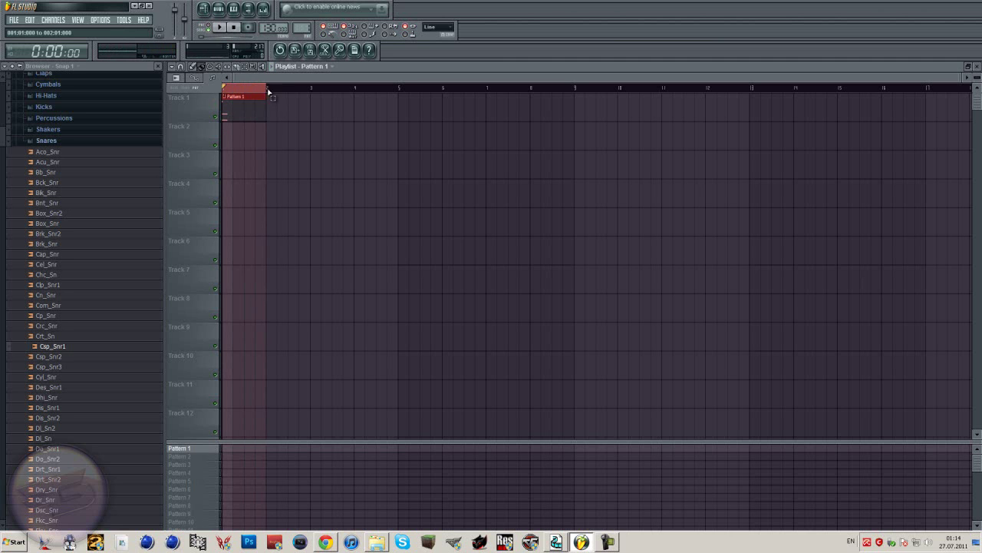
{"action": "left_click", "coordinate": [14, 20]}
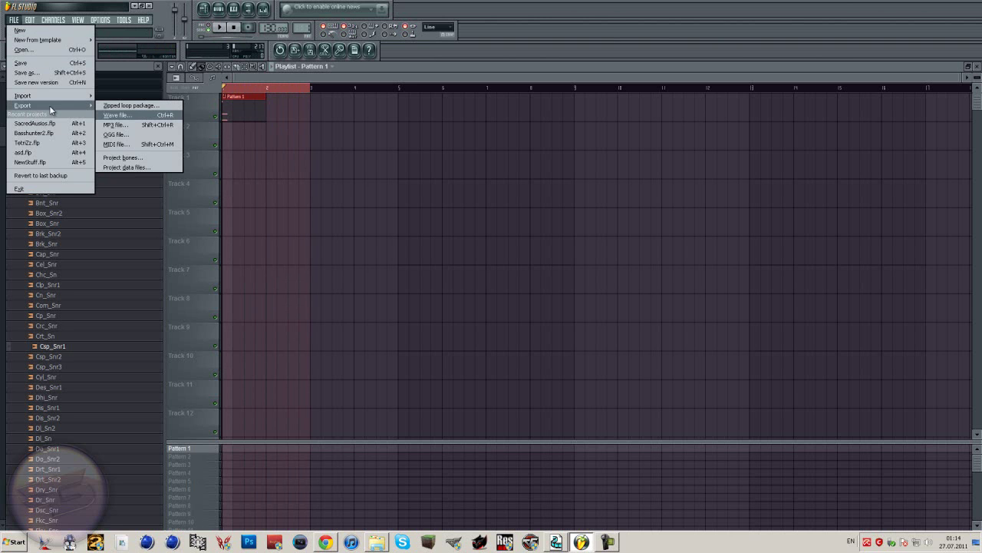
{"action": "left_click", "coordinate": [115, 124]}
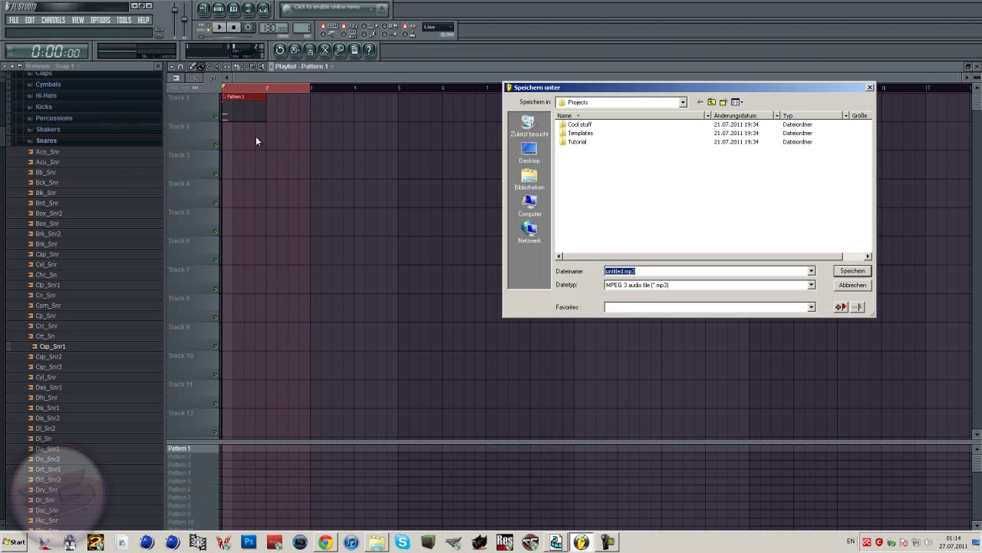
Choose the Impacts folder inside Downloads > DFX > Designer Sound FX > Selfmade as the export location
{"action": "left_click", "coordinate": [529, 182]}
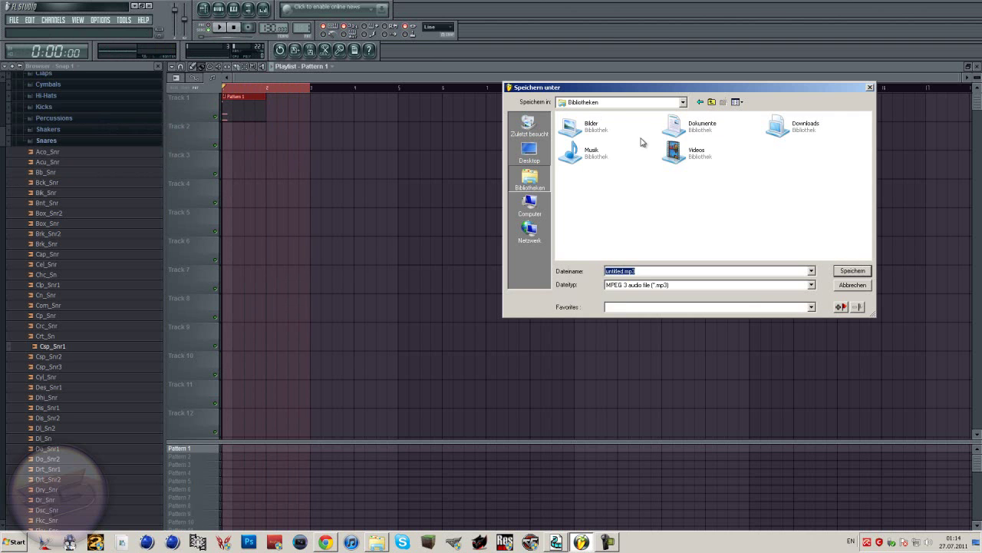
{"action": "double_click", "coordinate": [807, 132]}
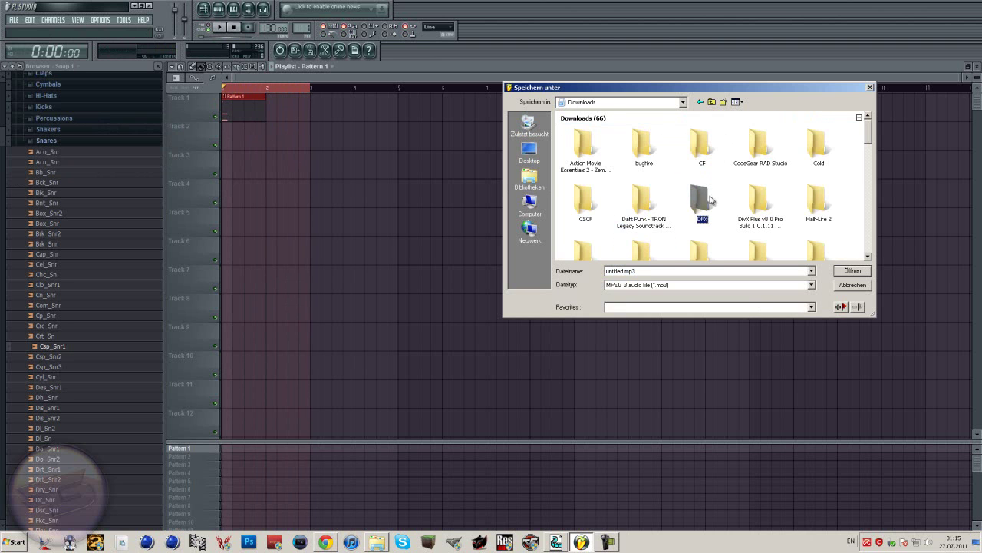
{"action": "double_click", "coordinate": [711, 199]}
{"action": "double_click", "coordinate": [639, 132]}
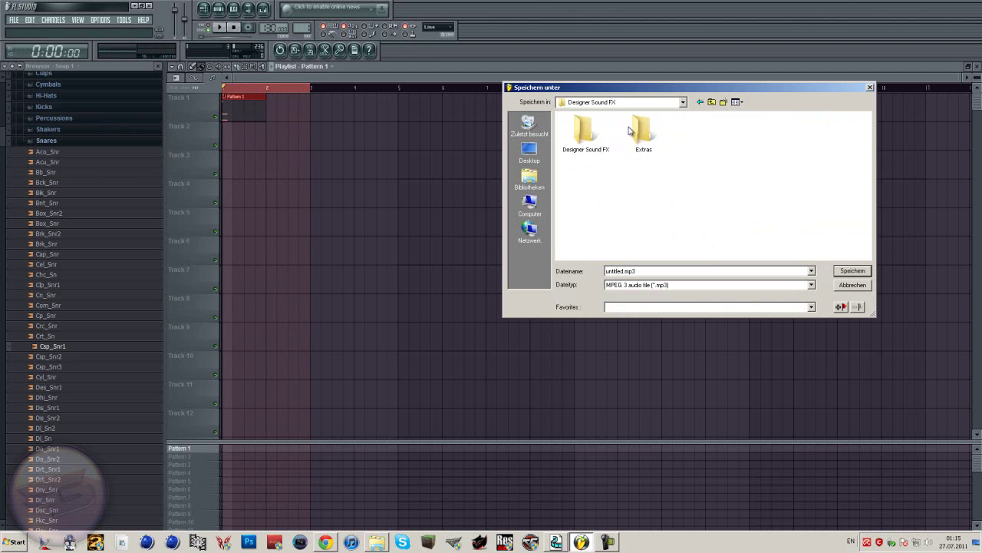
{"action": "double_click", "coordinate": [817, 130]}
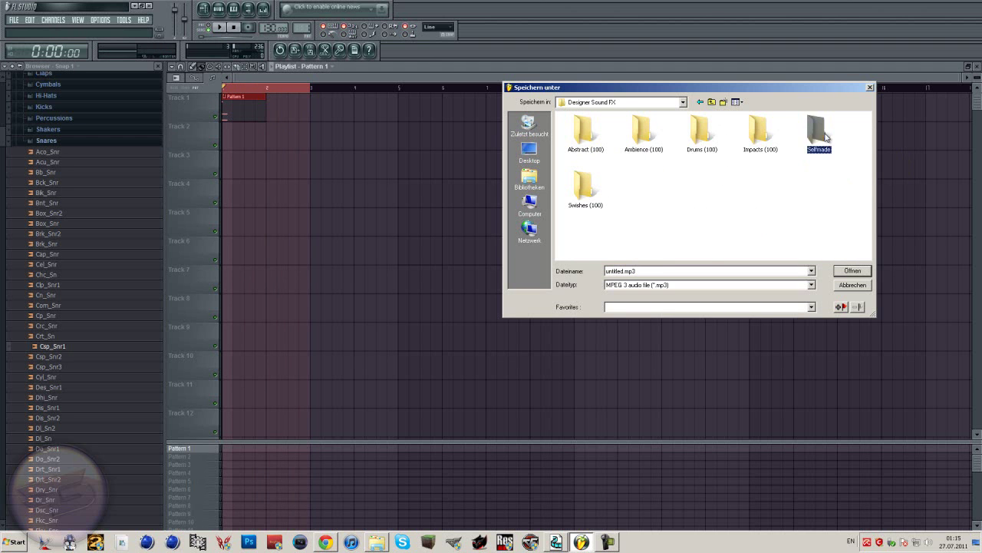
{"action": "key", "text": "Return"}
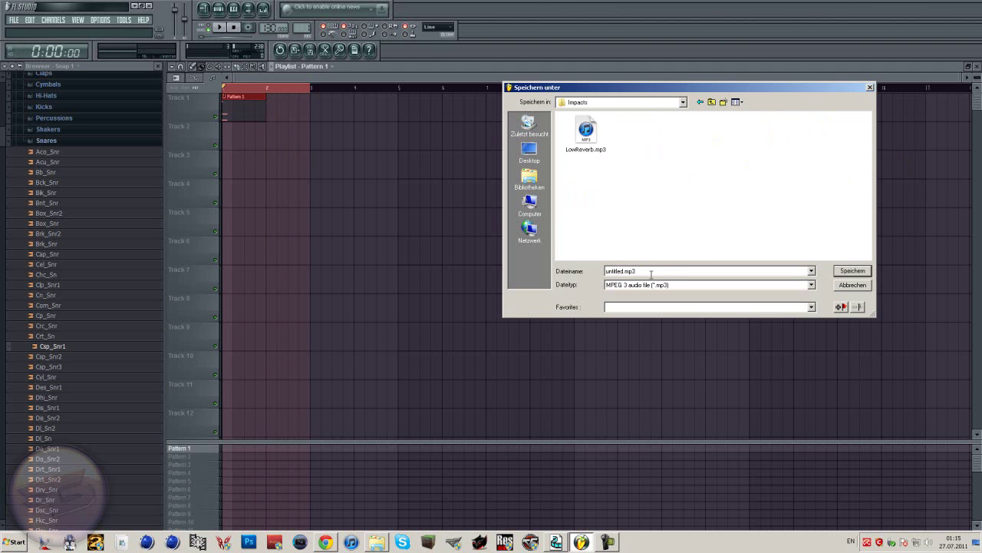
Name the export HighSplash, render it as a 320 kbps MP3 and play the song selection
{"action": "type", "text": "HighSplash"}
{"action": "key", "text": "Return"}
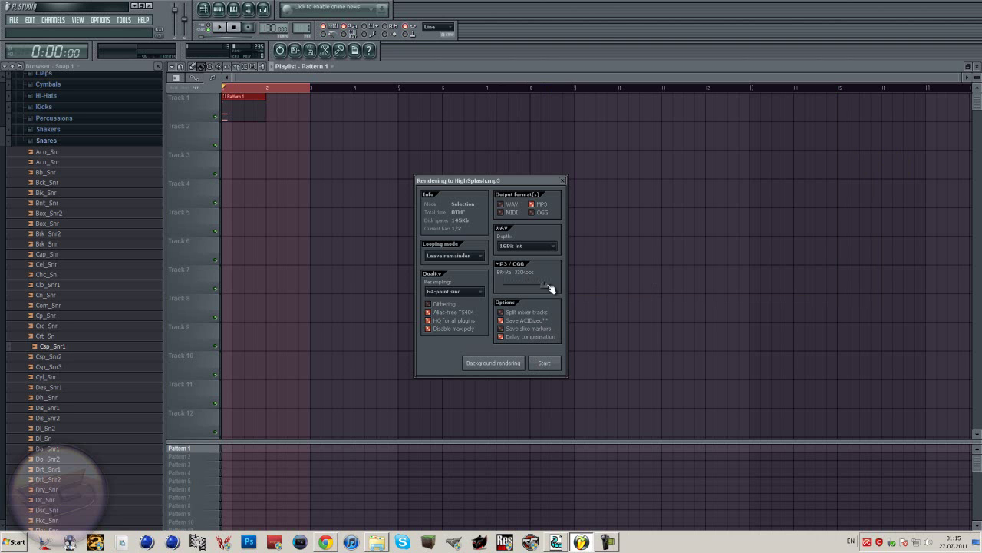
{"action": "left_click", "coordinate": [545, 367]}
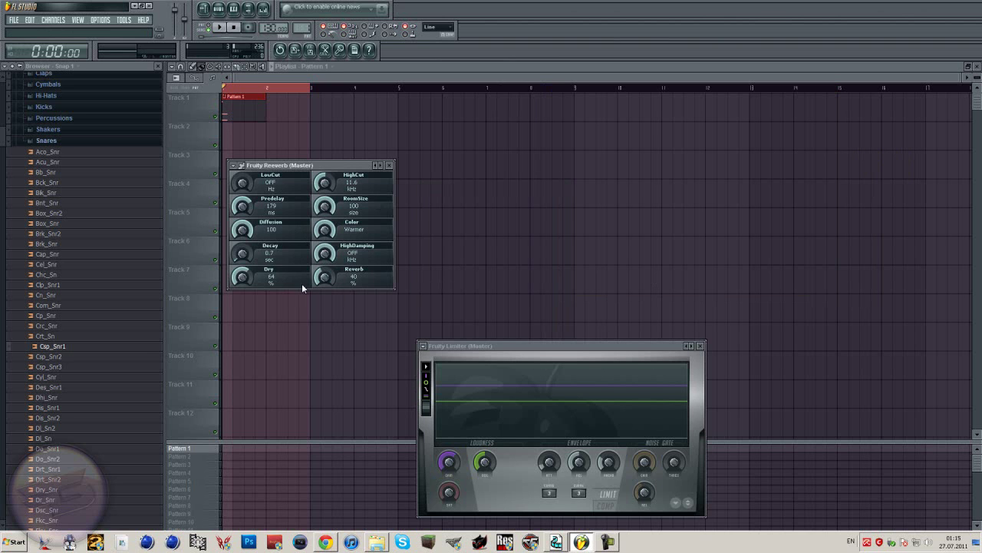
{"action": "left_click", "coordinate": [219, 28]}
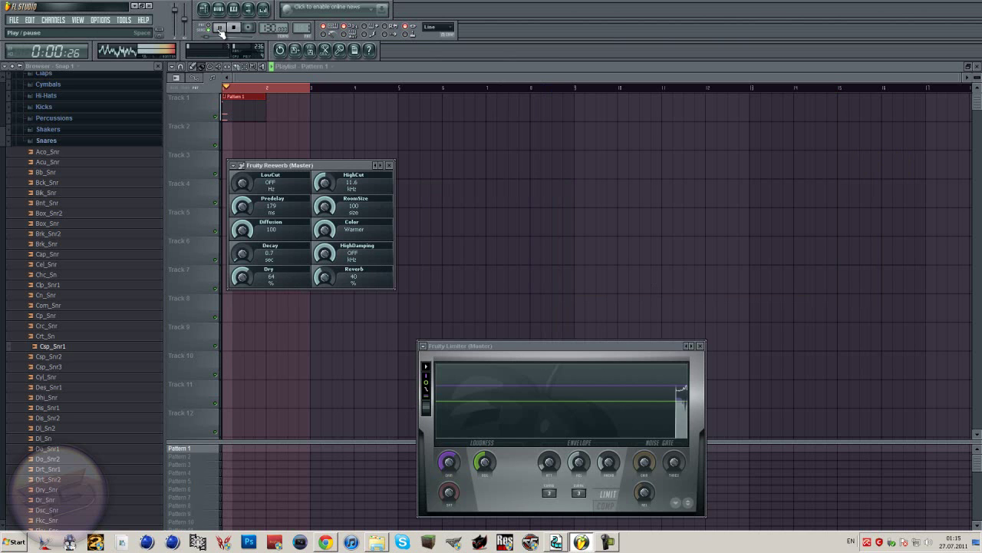